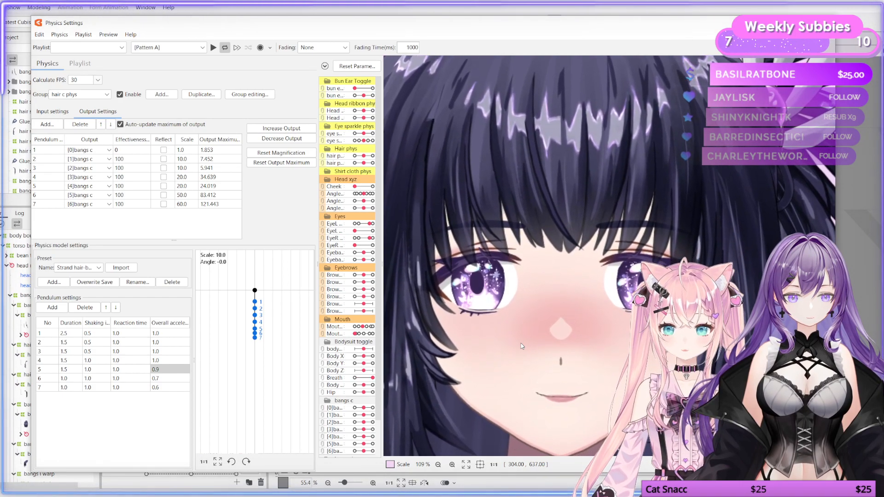
Step: Test the bangs physics by swinging the preview model, and close the Physics Settings window
{"action": "left_click_drag", "start_coordinate": [520, 349], "coordinate": [650, 180]}
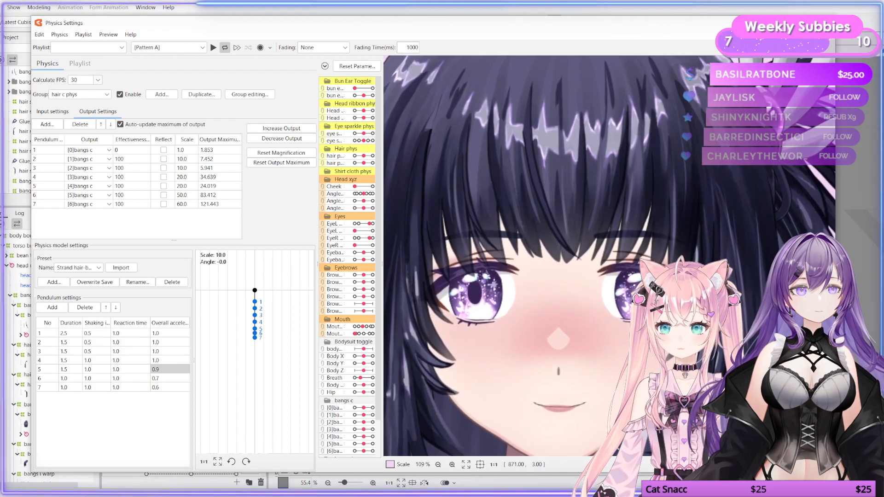
{"action": "left_click", "coordinate": [825, 23]}
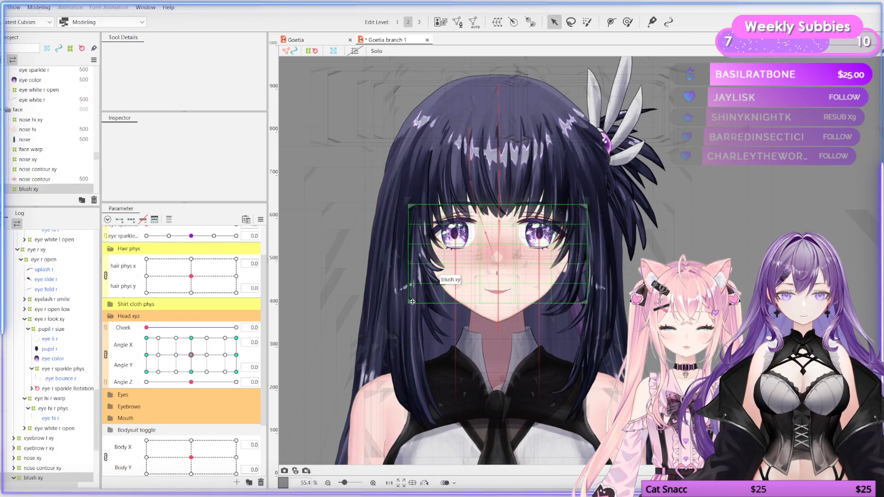
Step: Select the hair side r strand mesh on the model and switch to the Deform Path edit tool
{"action": "left_click", "coordinate": [410, 295]}
{"action": "left_click", "coordinate": [407, 318]}
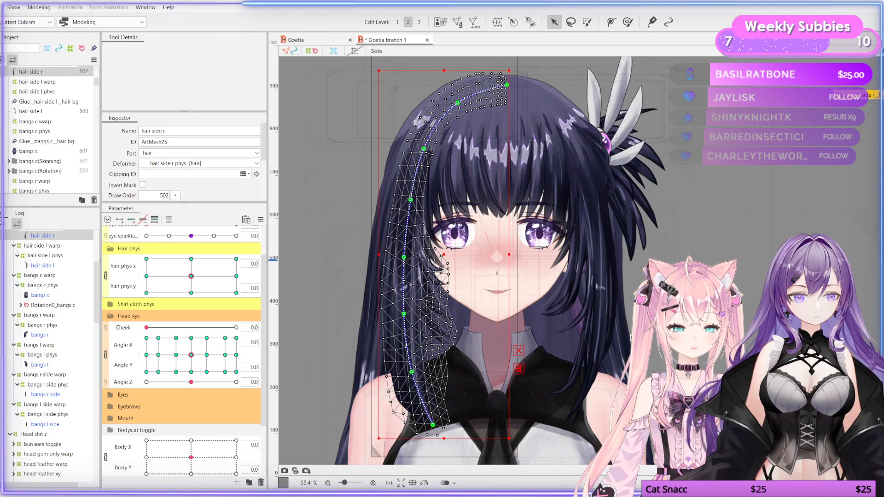
{"action": "left_click", "coordinate": [629, 338]}
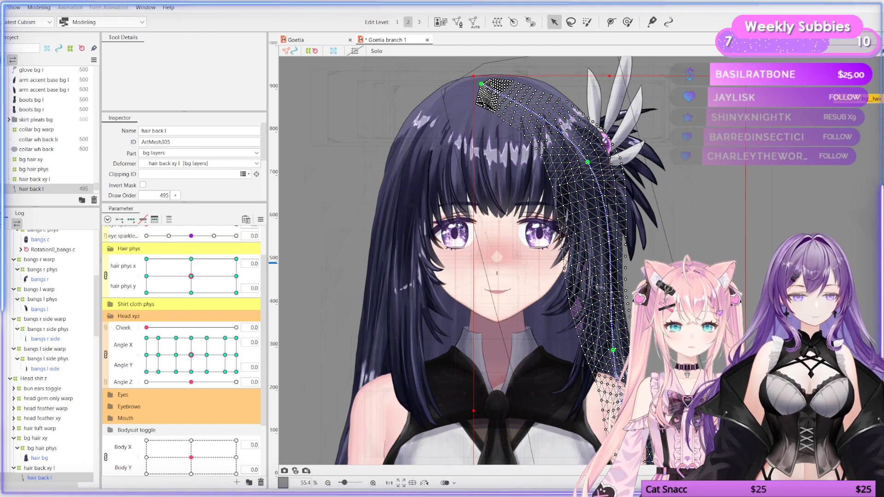
{"action": "mouse_move", "coordinate": [645, 276]}
{"action": "left_mouse_down"}
{"action": "mouse_move", "coordinate": [593, 116]}
{"action": "mouse_move", "coordinate": [637, 288]}
{"action": "left_mouse_up"}
{"action": "left_click_drag", "start_coordinate": [602, 193], "coordinate": [615, 221]}
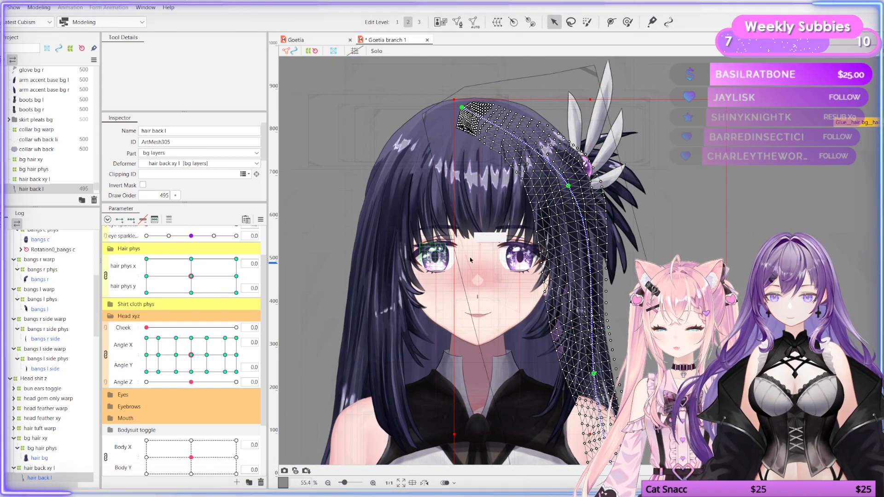
{"action": "left_click", "coordinate": [400, 304]}
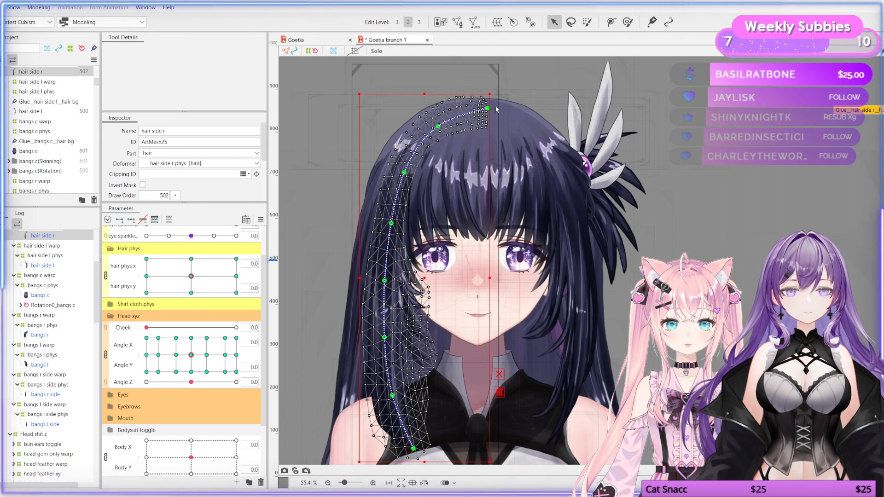
{"action": "left_click", "coordinate": [610, 22]}
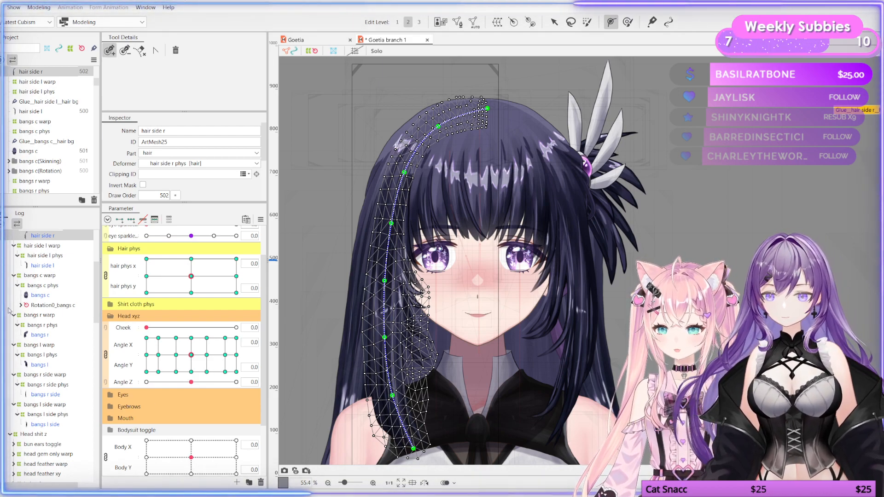
Step: Examine the hair side r warp, phys deformer and mesh in the deformer hierarchy and their parameter keyforms
{"action": "scroll", "coordinate": [47, 308], "scroll_direction": "up", "scroll_amount": 3}
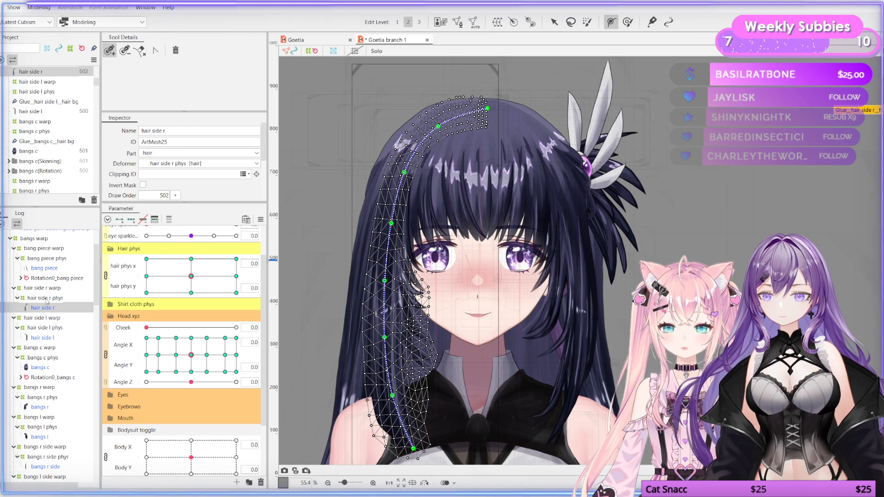
{"action": "left_click", "coordinate": [50, 289]}
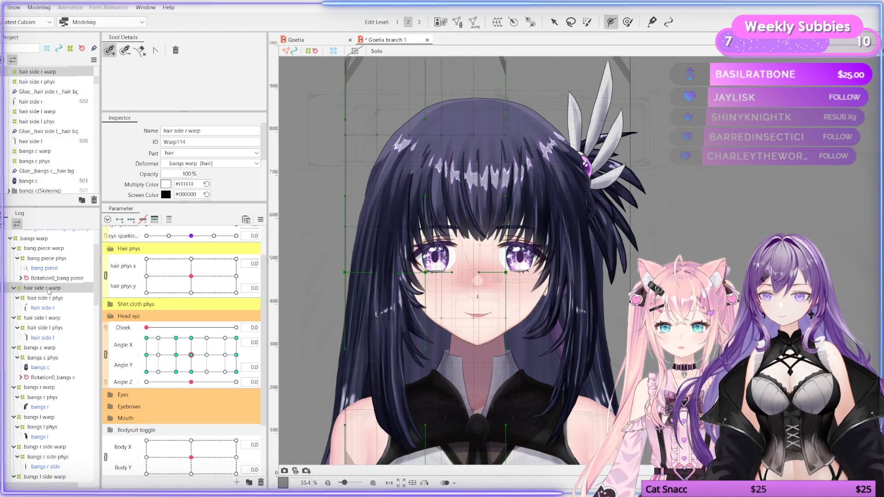
{"action": "mouse_move", "coordinate": [194, 364]}
{"action": "left_mouse_down"}
{"action": "mouse_move", "coordinate": [203, 349]}
{"action": "mouse_move", "coordinate": [184, 363]}
{"action": "mouse_move", "coordinate": [198, 368]}
{"action": "mouse_move", "coordinate": [192, 357]}
{"action": "left_mouse_up"}
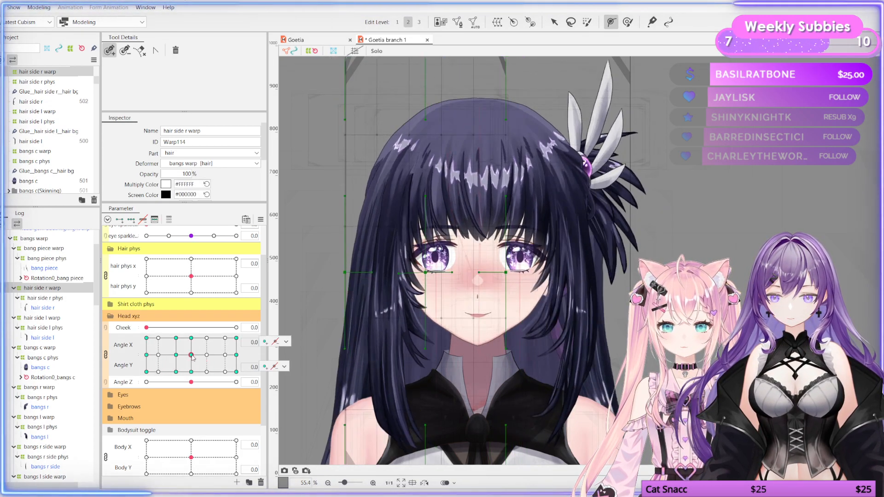
{"action": "left_click", "coordinate": [57, 298]}
{"action": "mouse_move", "coordinate": [191, 277]}
{"action": "left_mouse_down"}
{"action": "mouse_move", "coordinate": [234, 285]}
{"action": "mouse_move", "coordinate": [168, 292]}
{"action": "mouse_move", "coordinate": [203, 271]}
{"action": "mouse_move", "coordinate": [192, 276]}
{"action": "left_mouse_up"}
{"action": "left_click", "coordinate": [44, 309]}
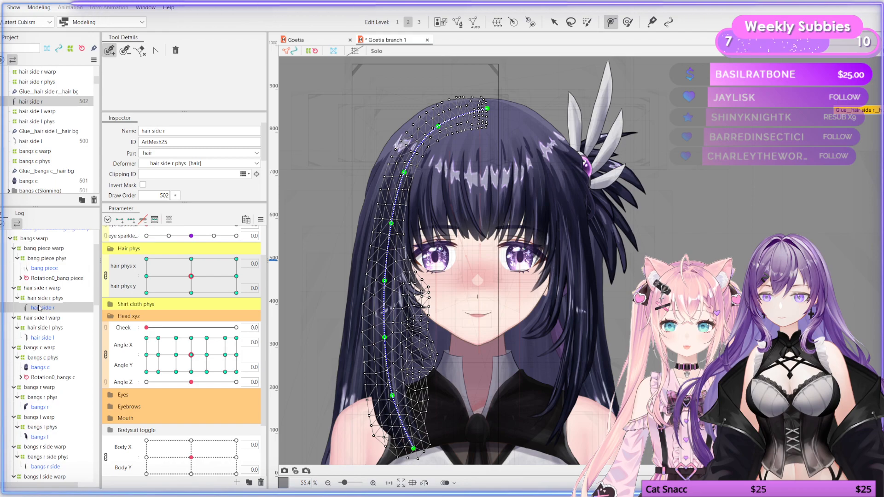
{"action": "mouse_move", "coordinate": [191, 276]}
{"action": "left_mouse_down"}
{"action": "mouse_move", "coordinate": [150, 277]}
{"action": "mouse_move", "coordinate": [191, 276]}
{"action": "left_mouse_up"}
{"action": "mouse_move", "coordinate": [191, 355]}
{"action": "left_mouse_down"}
{"action": "mouse_move", "coordinate": [173, 370]}
{"action": "mouse_move", "coordinate": [162, 342]}
{"action": "mouse_move", "coordinate": [197, 355]}
{"action": "mouse_move", "coordinate": [187, 354]}
{"action": "left_mouse_up"}
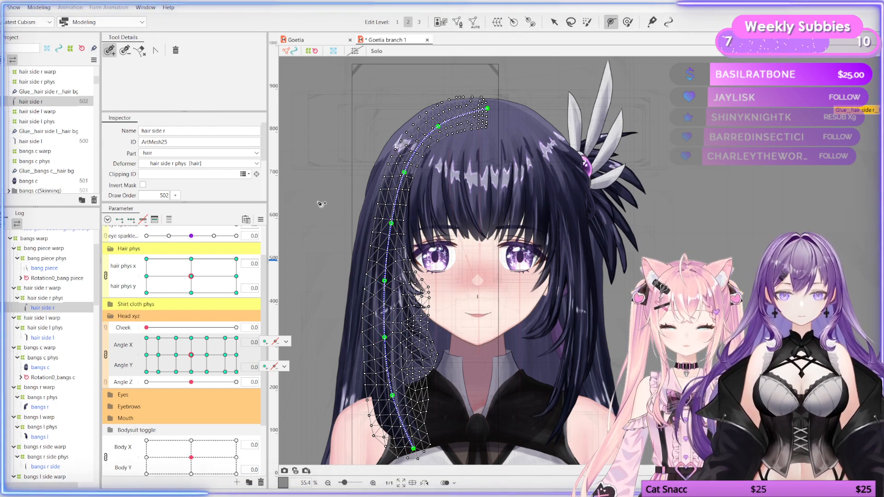
Step: Apply Skinning to the hair side r mesh using its deformation path
{"action": "left_click", "coordinate": [39, 7]}
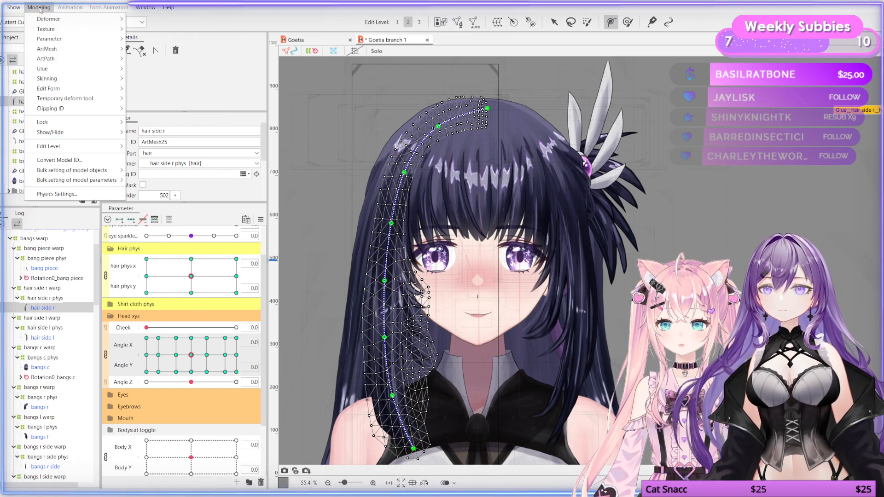
{"action": "mouse_move", "coordinate": [83, 79]}
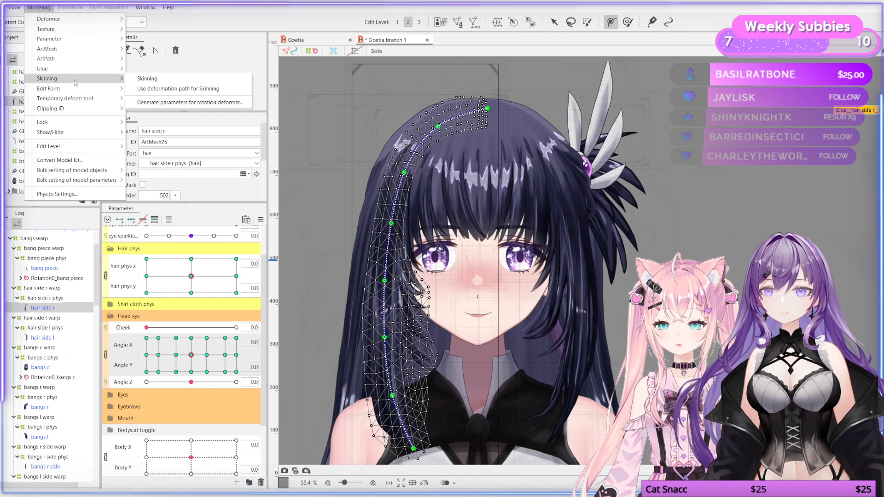
{"action": "left_click", "coordinate": [196, 92]}
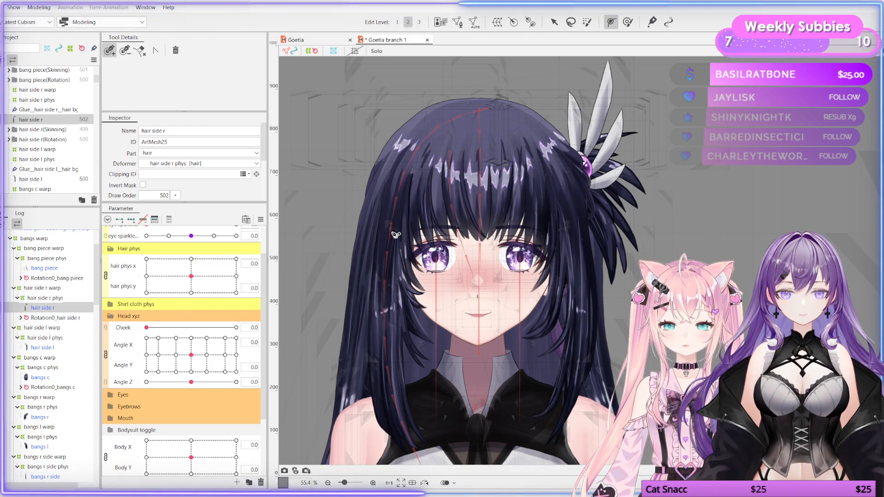
Step: Inspect the rotation deformers generated under hair side r phys in the deformer hierarchy
{"action": "left_click_drag", "start_coordinate": [416, 185], "coordinate": [469, 152]}
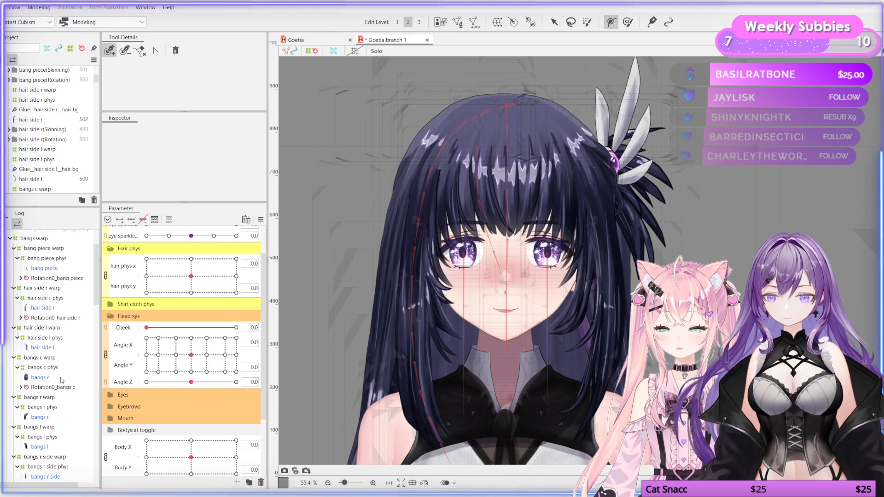
{"action": "left_click", "coordinate": [21, 318]}
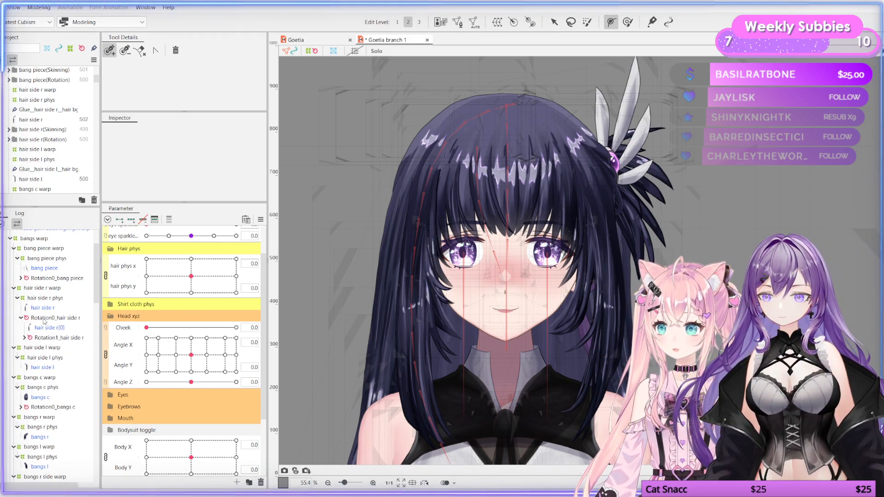
{"action": "left_click", "coordinate": [21, 317]}
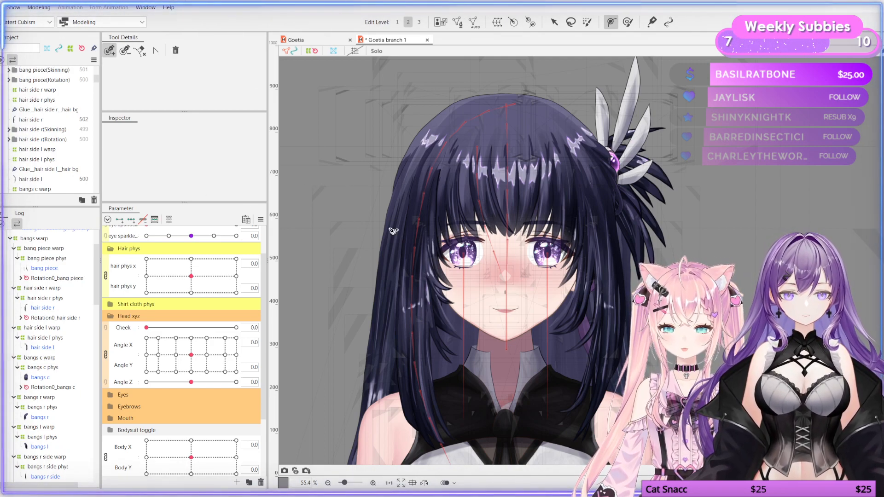
Step: Open Physics Settings and test the existing hair physics by swinging the preview model
{"action": "left_click", "coordinate": [38, 7]}
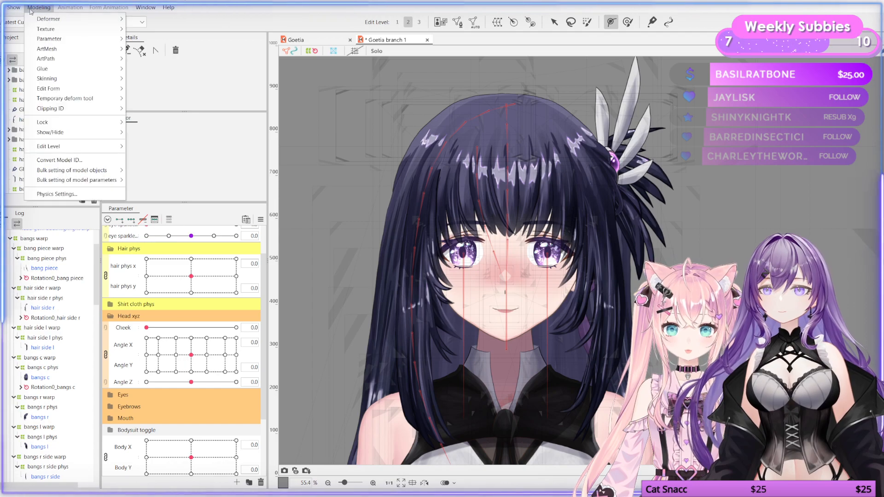
{"action": "left_click", "coordinate": [68, 195]}
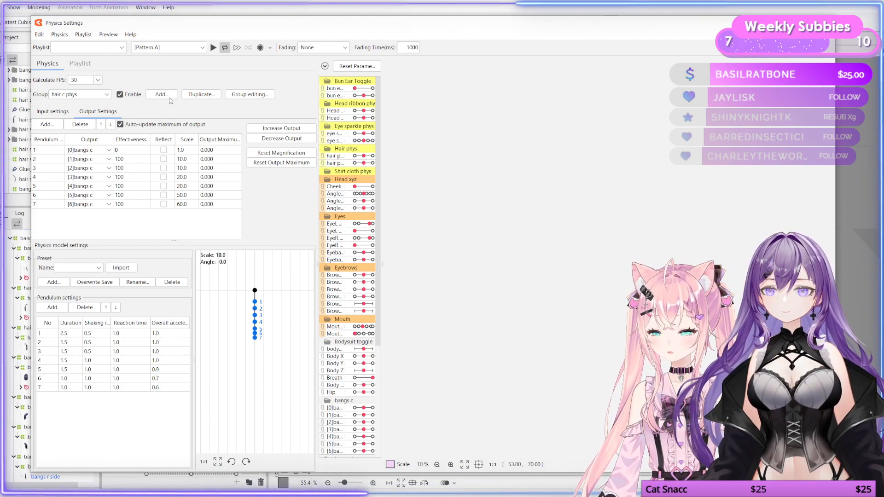
{"action": "scroll", "coordinate": [605, 133], "scroll_direction": "up", "scroll_amount": 6}
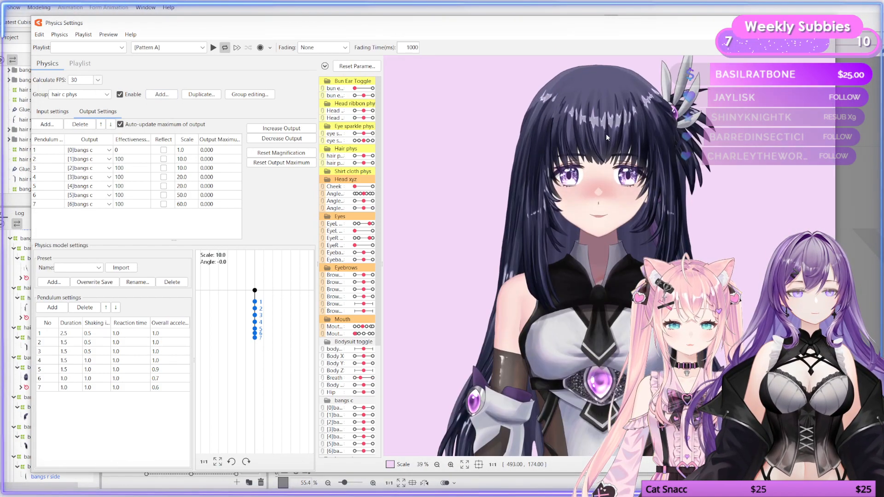
{"action": "left_click_drag", "start_coordinate": [589, 73], "coordinate": [655, 294]}
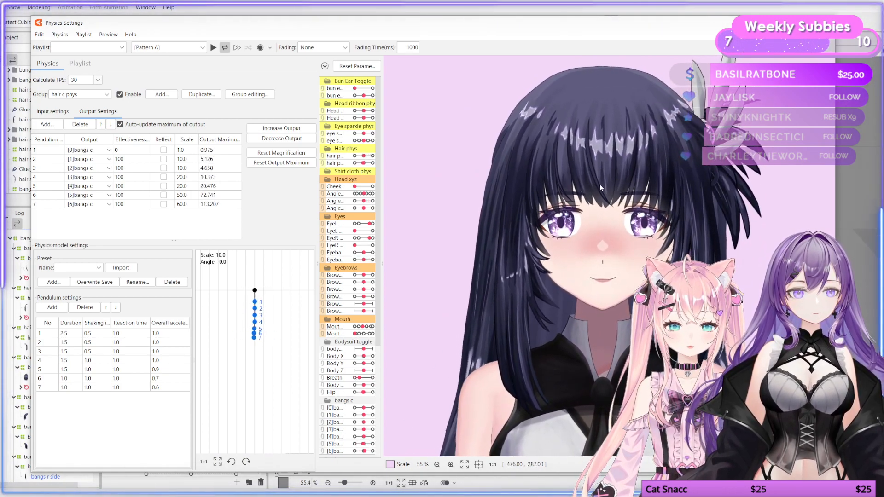
{"action": "mouse_move", "coordinate": [594, 202]}
{"action": "left_mouse_down"}
{"action": "mouse_move", "coordinate": [581, 218]}
{"action": "mouse_move", "coordinate": [622, 224]}
{"action": "mouse_move", "coordinate": [590, 202]}
{"action": "left_mouse_up"}
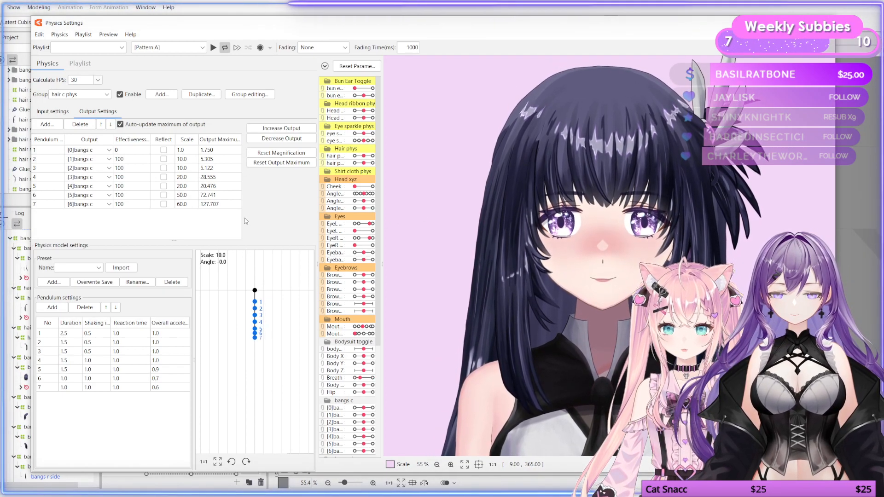
Step: Add a physics group named hair side r phys with the Head Input preset
{"action": "left_click", "coordinate": [160, 94]}
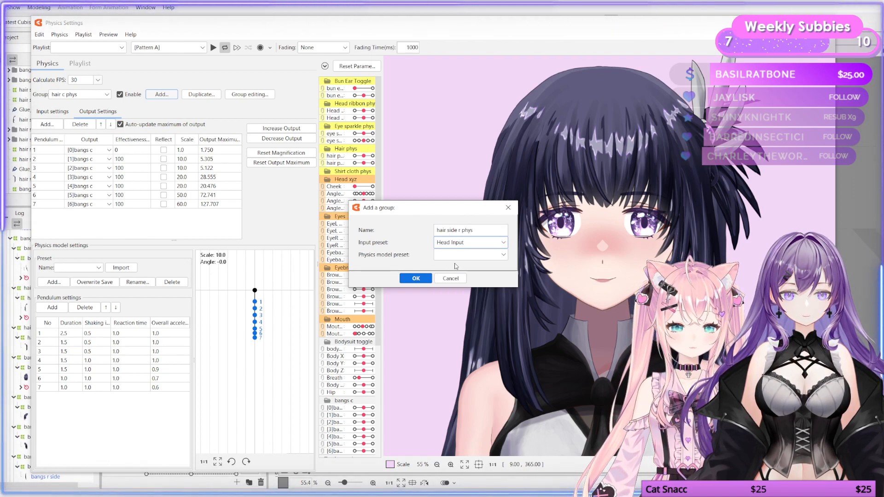
{"action": "left_click", "coordinate": [426, 281]}
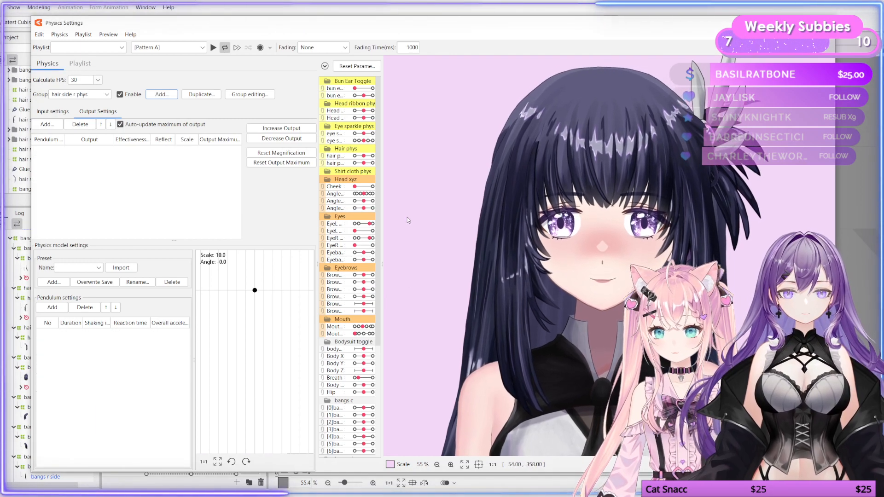
Step: Review the new group's input settings for Angle X, Angle Z, Body X and Body Z
{"action": "left_click", "coordinate": [58, 115]}
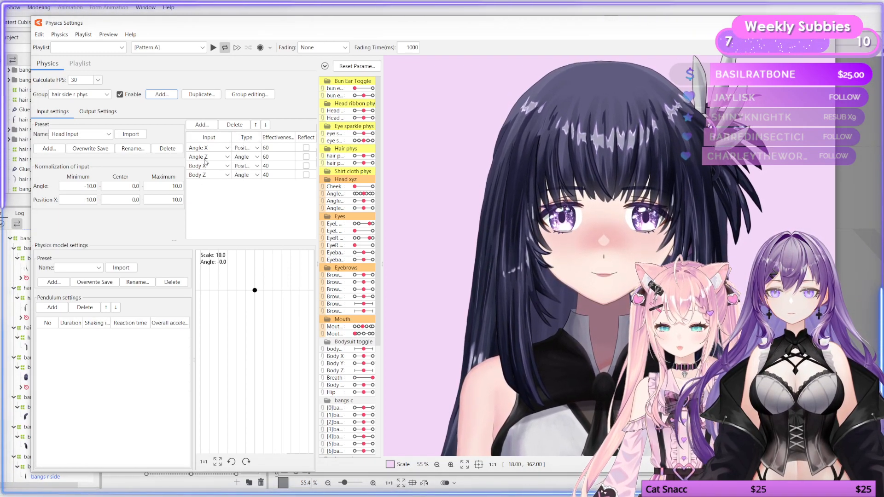
{"action": "left_click", "coordinate": [227, 157]}
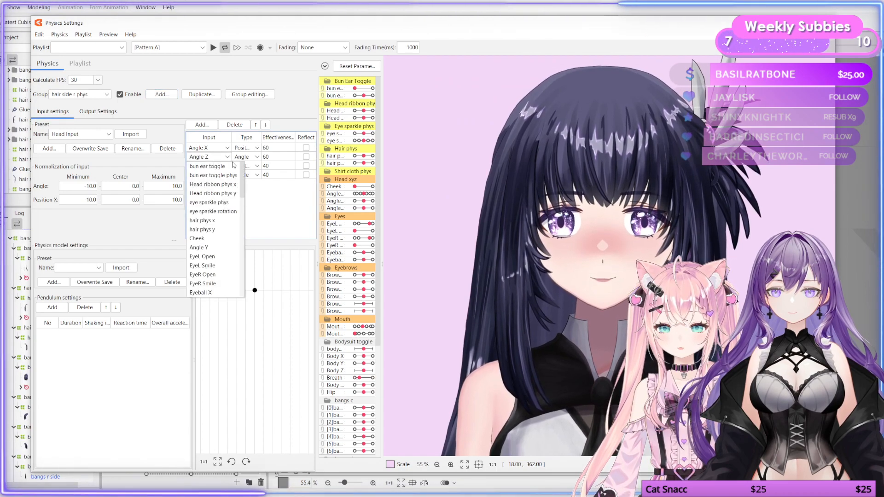
{"action": "left_click", "coordinate": [248, 188]}
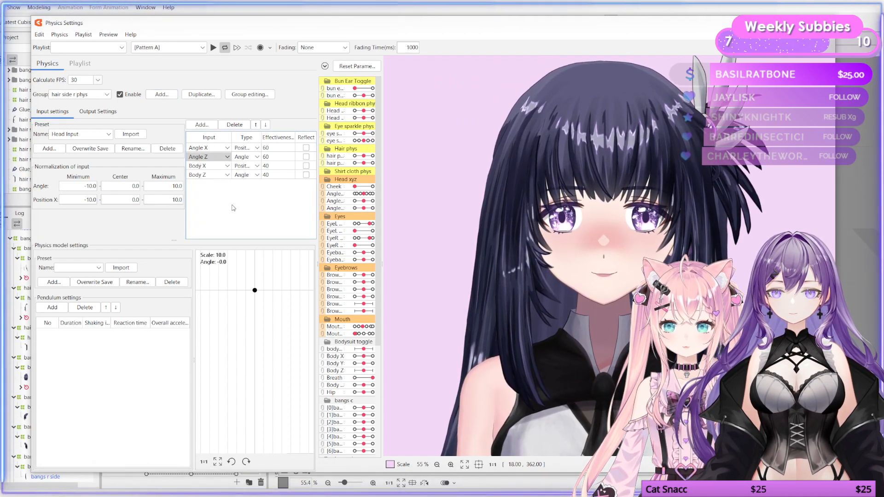
{"action": "left_click", "coordinate": [207, 158]}
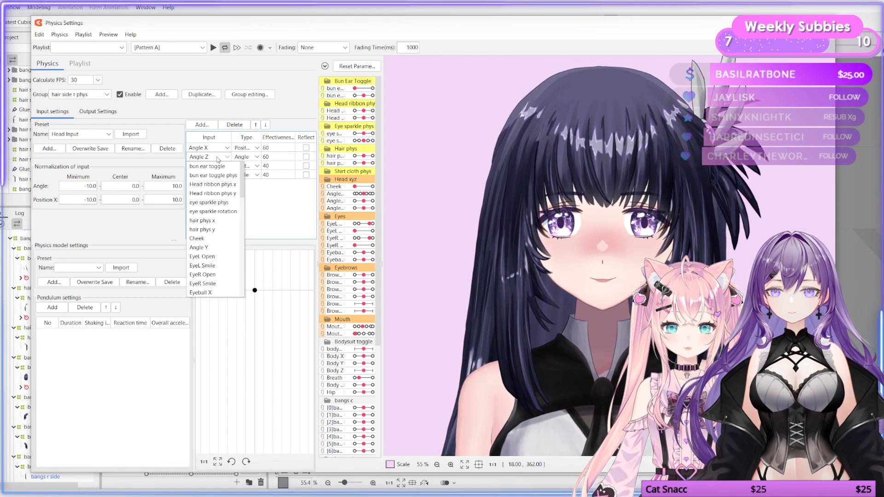
{"action": "left_click", "coordinate": [243, 159]}
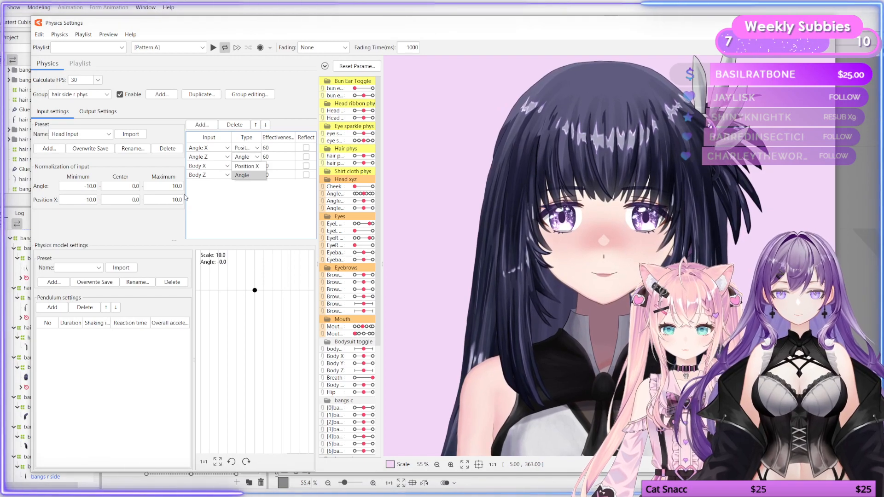
{"action": "left_click_drag", "start_coordinate": [603, 198], "coordinate": [590, 261]}
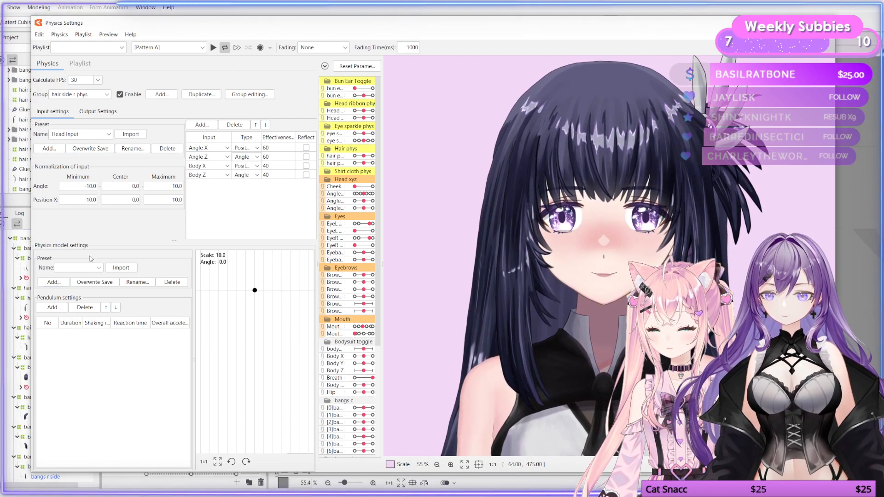
Step: Import the Strand hair-short 14 pendulum preset for the group and open its output settings
{"action": "left_click", "coordinate": [88, 271]}
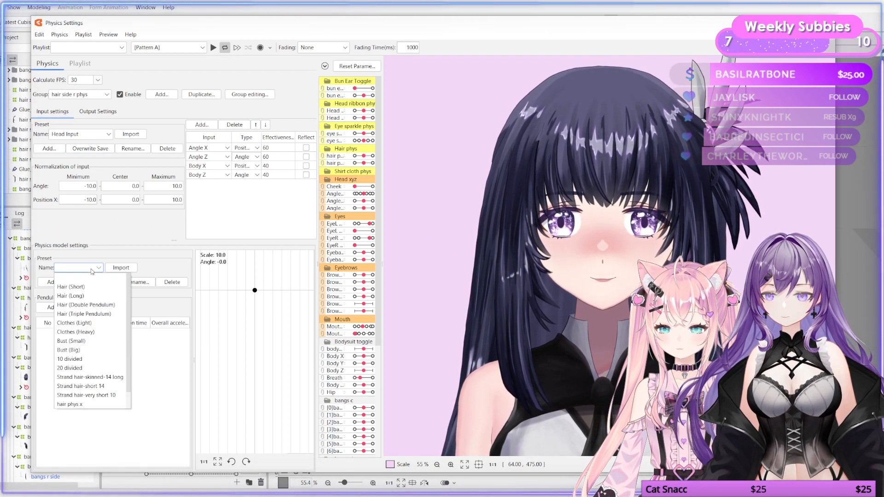
{"action": "left_click", "coordinate": [90, 387]}
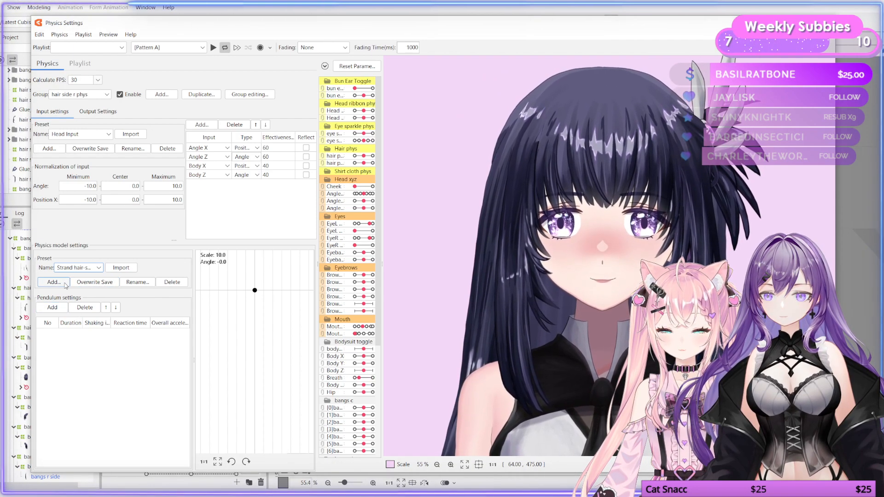
{"action": "left_click", "coordinate": [121, 268]}
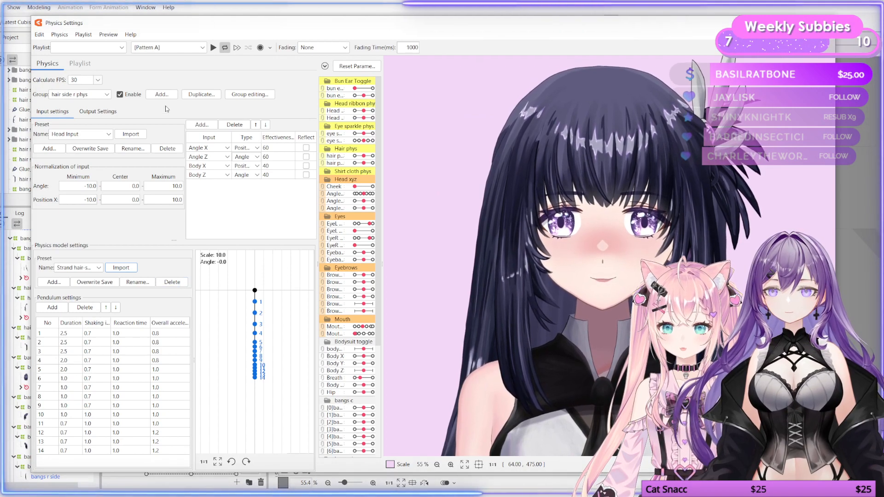
{"action": "left_click", "coordinate": [91, 110]}
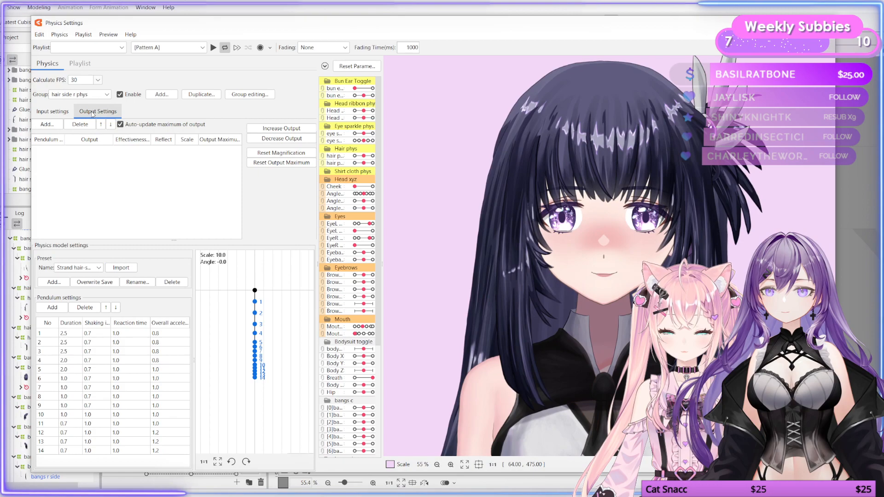
Step: Add the fifteen hair side r parameters [0] through [14] as output parameters of the physics group
{"action": "left_click_drag", "start_coordinate": [596, 307], "coordinate": [675, 260]}
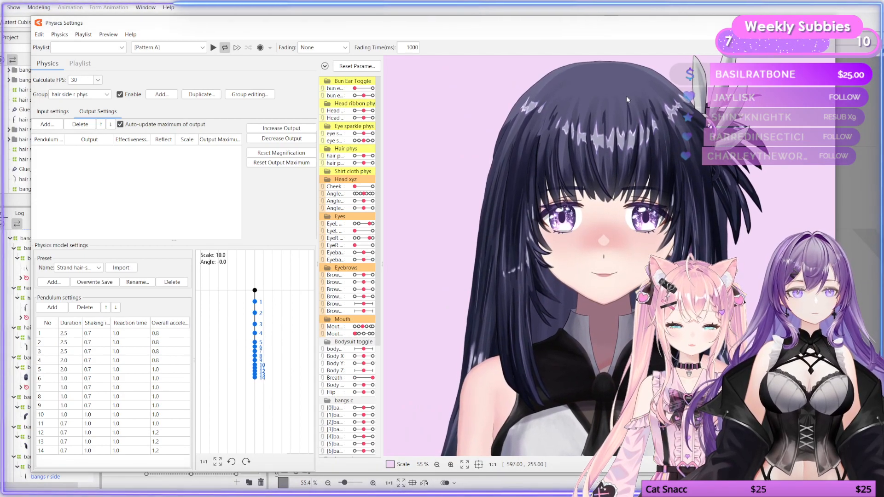
{"action": "left_click_drag", "start_coordinate": [615, 185], "coordinate": [458, 410]}
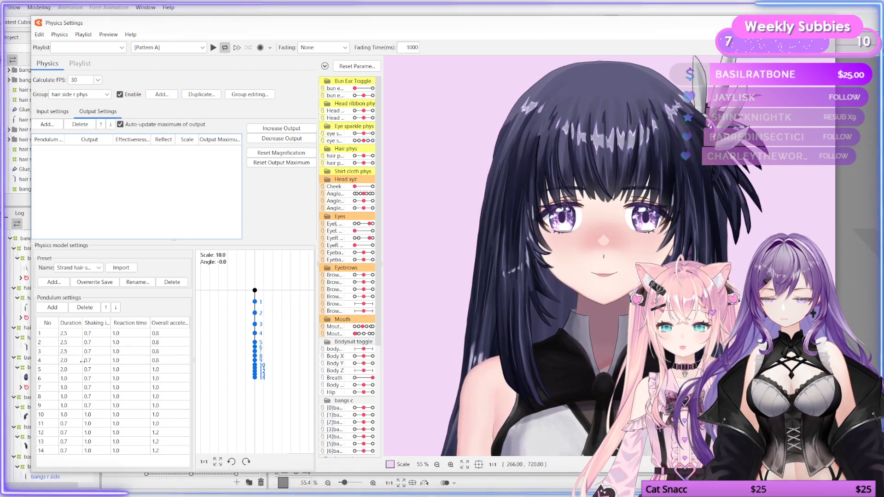
{"action": "double_click", "coordinate": [114, 150]}
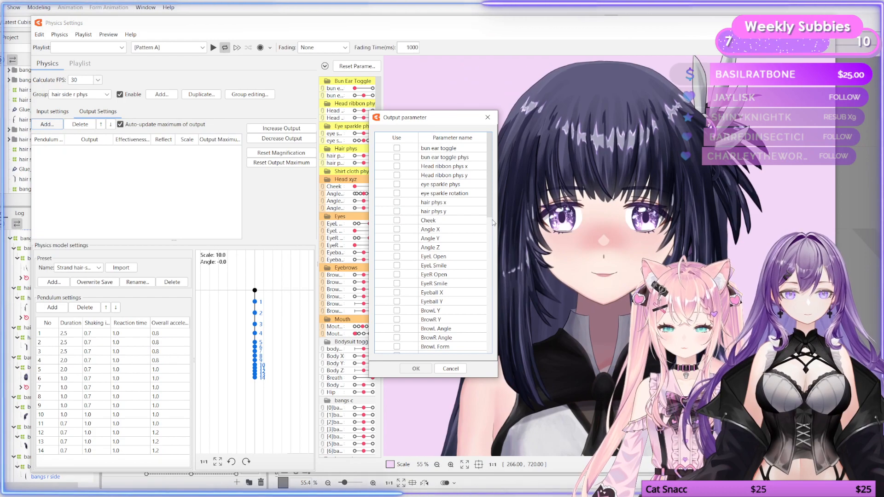
{"action": "left_click_drag", "start_coordinate": [494, 223], "coordinate": [487, 360]}
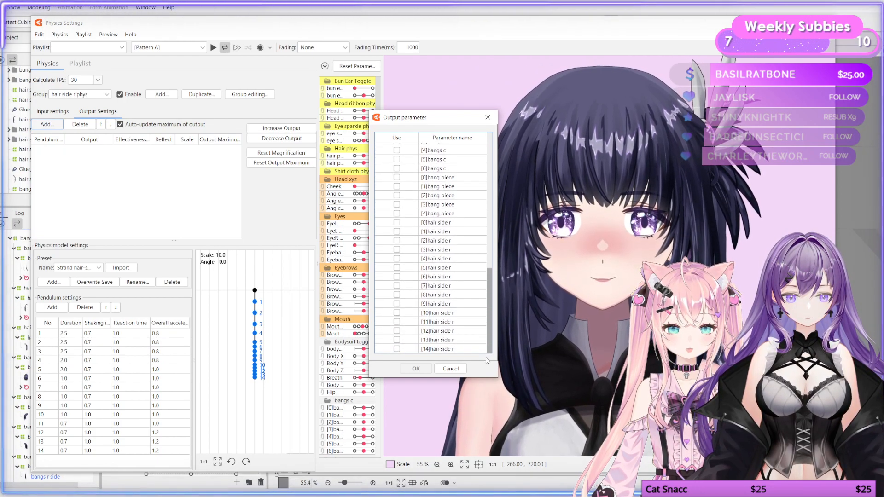
{"action": "left_click", "coordinate": [397, 223]}
{"action": "left_click", "coordinate": [397, 231]}
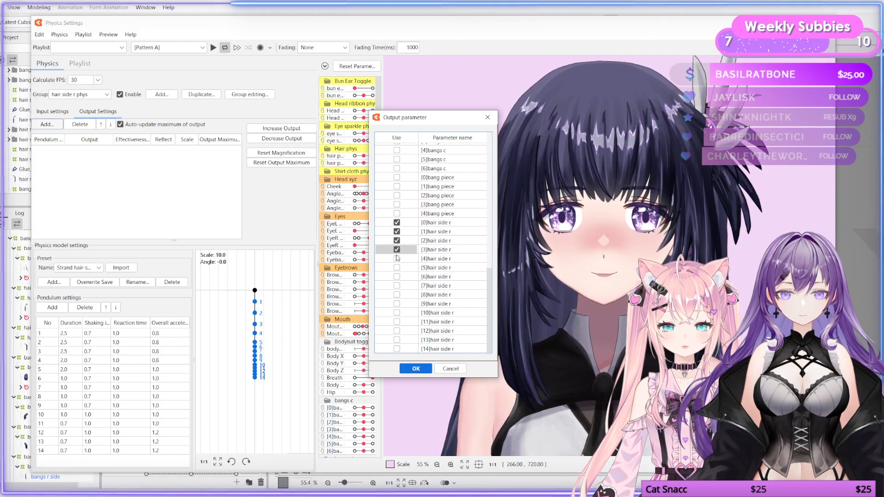
{"action": "left_click", "coordinate": [397, 267]}
{"action": "left_click", "coordinate": [397, 286]}
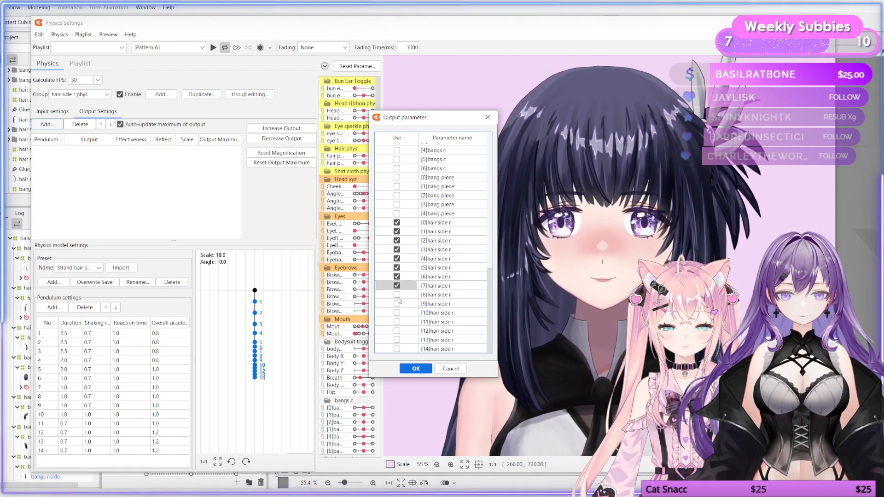
{"action": "left_click", "coordinate": [397, 295]}
{"action": "left_click", "coordinate": [397, 304]}
{"action": "left_click", "coordinate": [397, 313]}
{"action": "left_click", "coordinate": [397, 322]}
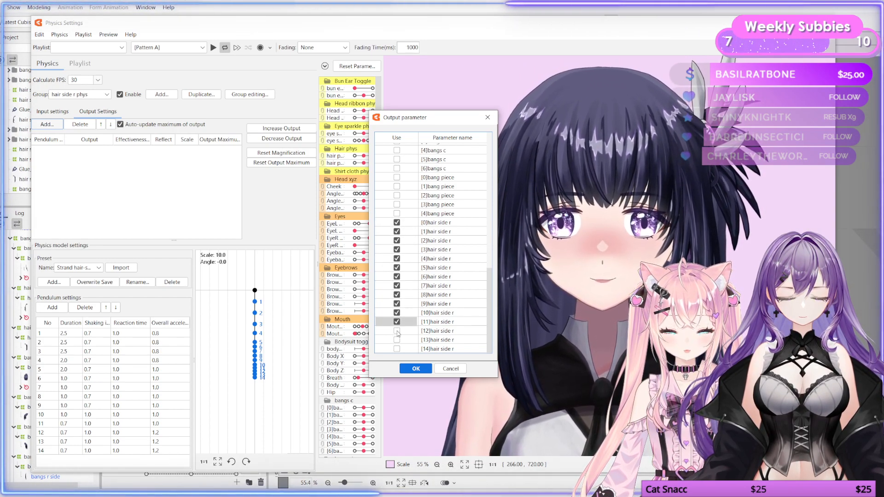
{"action": "left_click", "coordinate": [397, 331]}
{"action": "left_click", "coordinate": [397, 340]}
{"action": "left_click", "coordinate": [397, 349]}
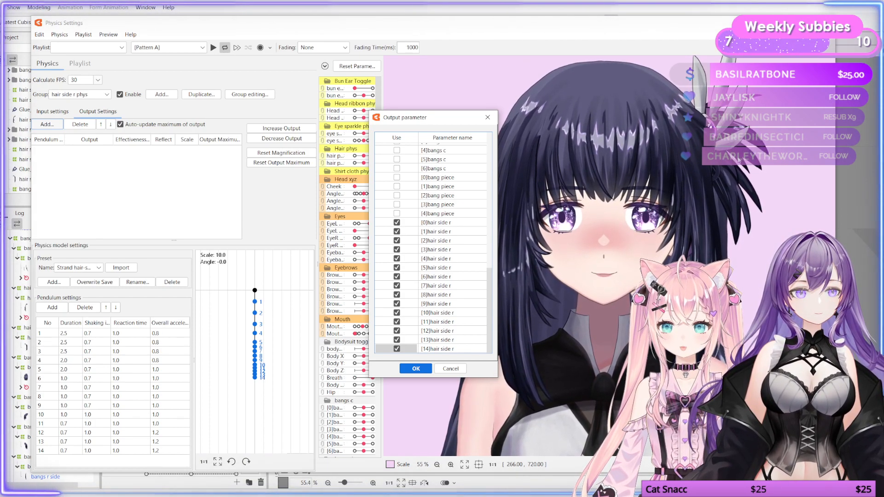
{"action": "left_click", "coordinate": [416, 368]}
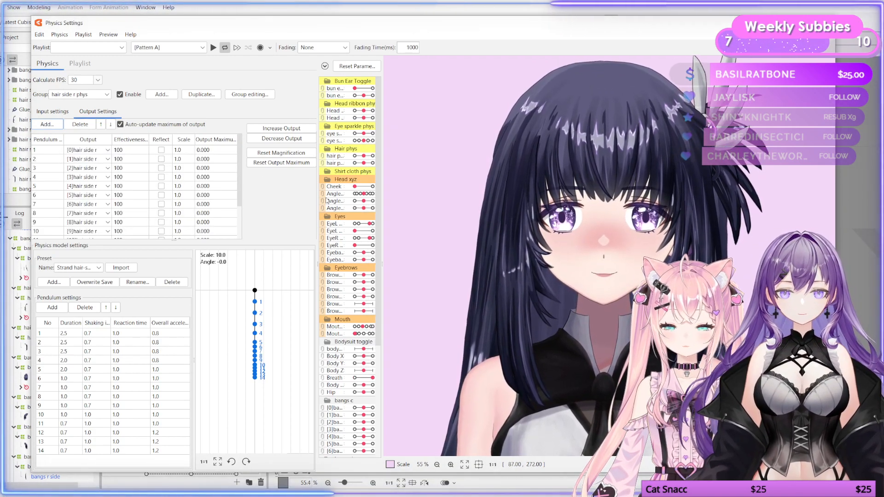
Step: Set the effectiveness of the first two outputs, [0] and [1] hair side r, to 0
{"action": "double_click", "coordinate": [131, 151]}
{"action": "type", "text": "0"}
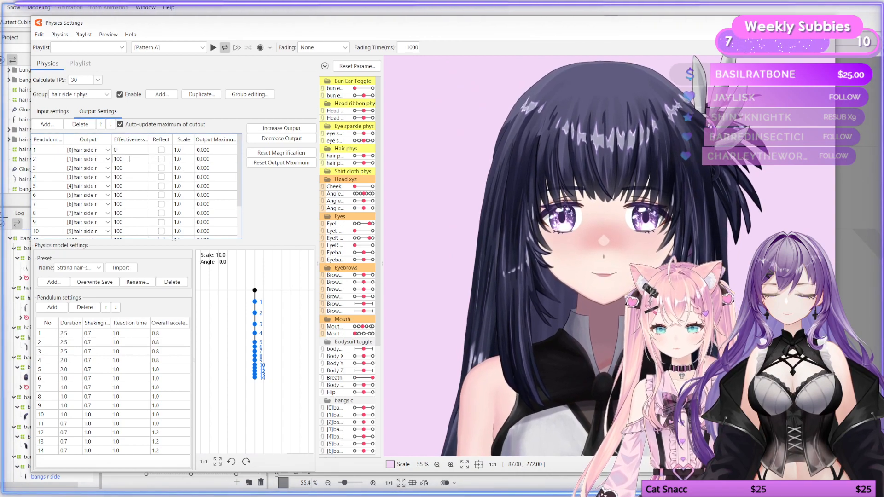
{"action": "double_click", "coordinate": [130, 158]}
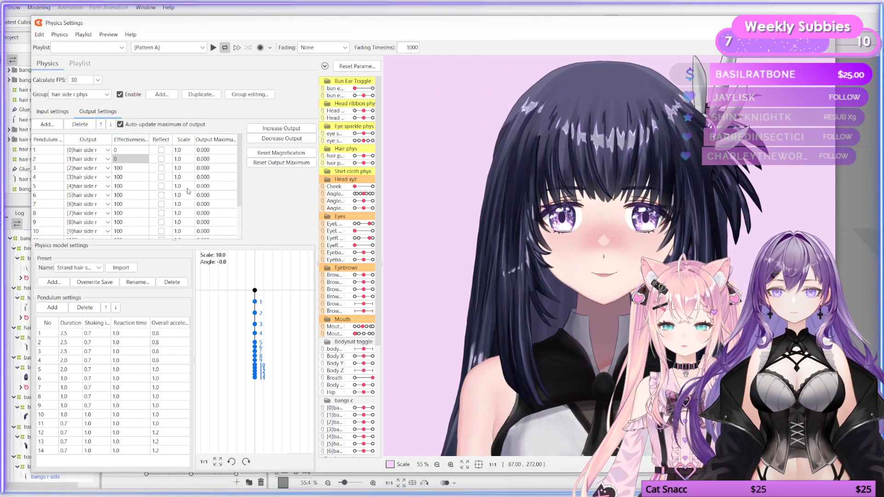
Step: Set output scales to 10 for pendulums 3–7, 20 for 8–9, 30 for 10–11 and 40 for 12–14
{"action": "left_click_drag", "start_coordinate": [478, 271], "coordinate": [611, 265]}
{"action": "left_click_drag", "start_coordinate": [526, 318], "coordinate": [561, 318]}
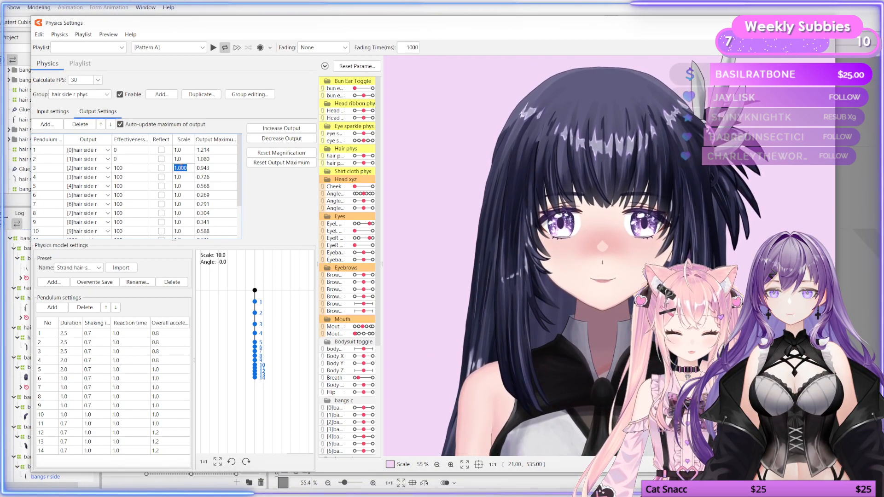
{"action": "type", "text": "10"}
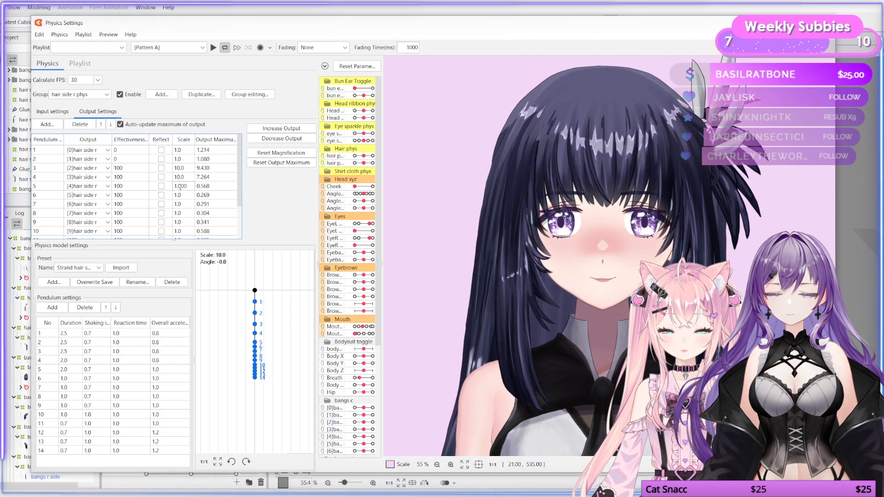
{"action": "type", "text": "10"}
{"action": "double_click", "coordinate": [183, 195]}
{"action": "type", "text": "1"}
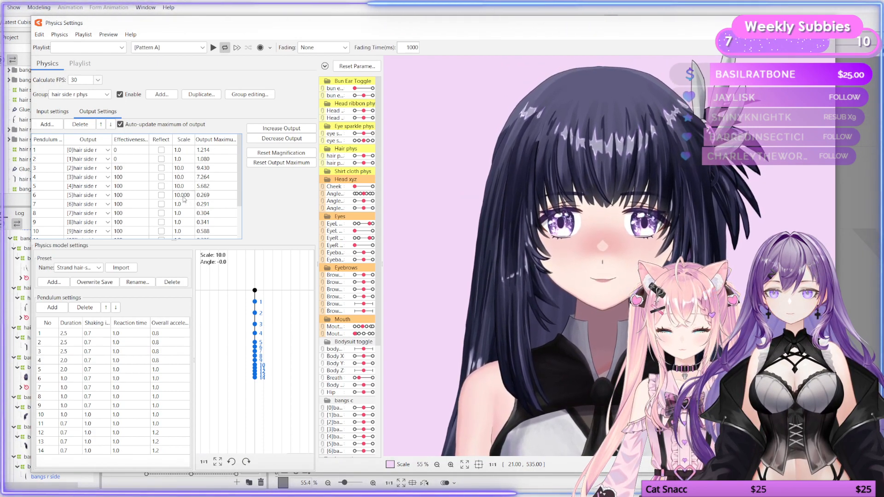
{"action": "double_click", "coordinate": [178, 205]}
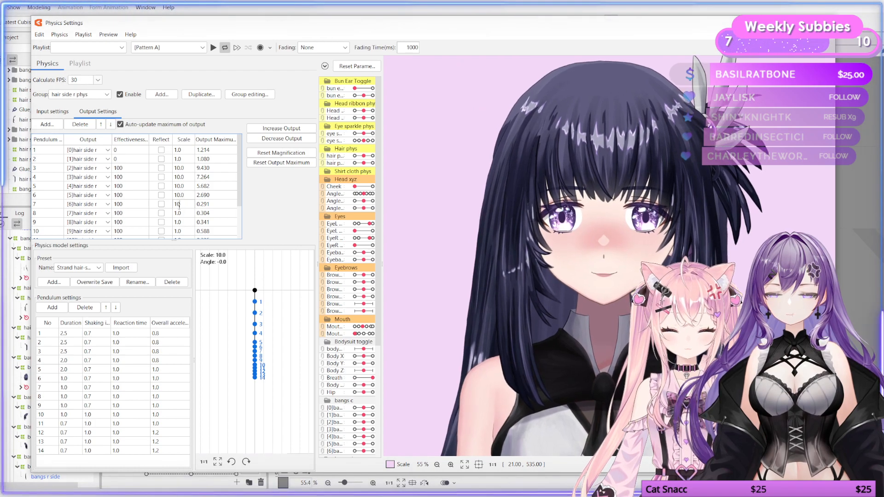
{"action": "scroll", "coordinate": [194, 202], "scroll_direction": "down", "scroll_amount": 1}
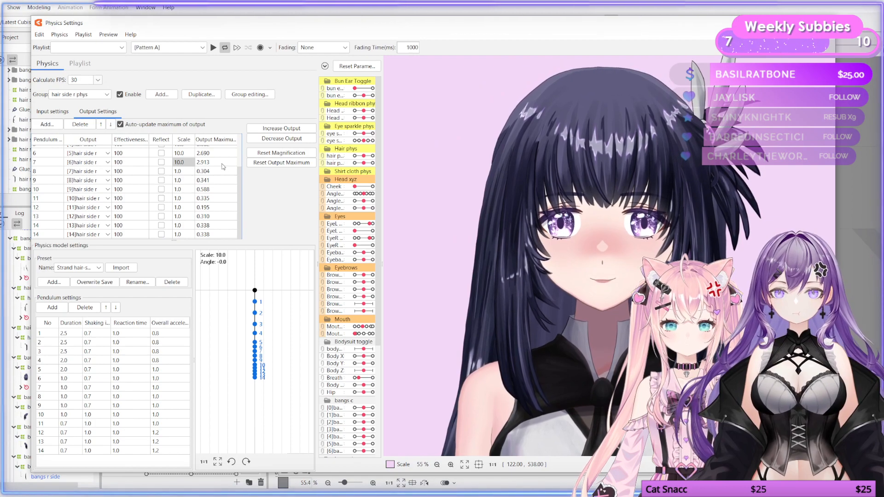
{"action": "scroll", "coordinate": [155, 203], "scroll_direction": "up", "scroll_amount": 2}
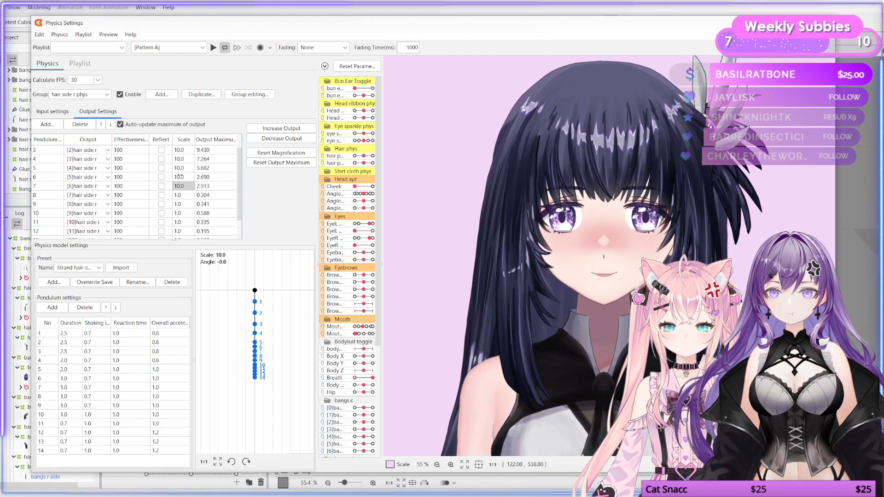
{"action": "scroll", "coordinate": [179, 168], "scroll_direction": "down", "scroll_amount": 2}
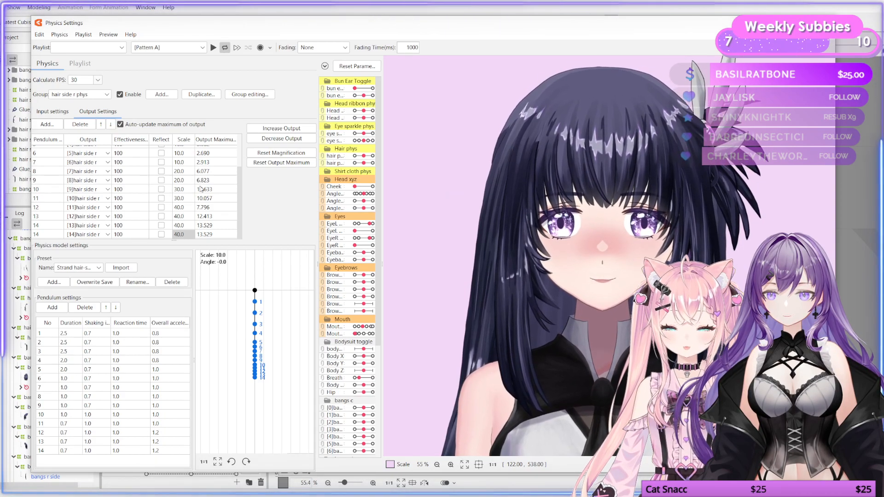
Step: Swing the preview and set the scale of outputs 10–11 to 20 and outputs 12–13 to 30
{"action": "left_click_drag", "start_coordinate": [507, 261], "coordinate": [604, 317]}
{"action": "scroll", "coordinate": [552, 314], "scroll_direction": "down", "scroll_amount": 2}
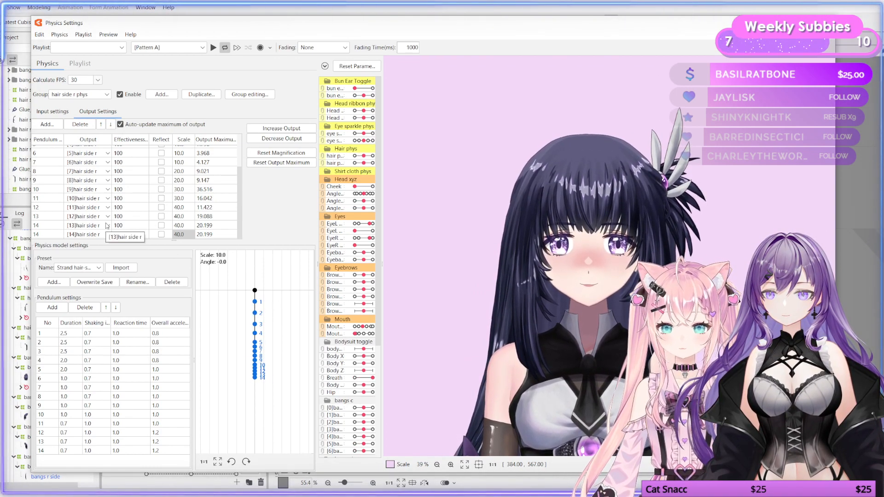
{"action": "double_click", "coordinate": [181, 207]}
{"action": "type", "text": "30"}
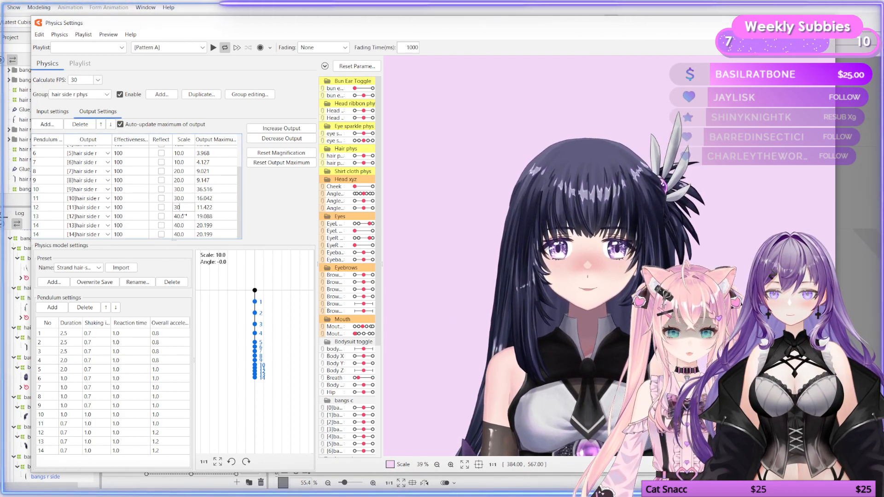
{"action": "type", "text": "30"}
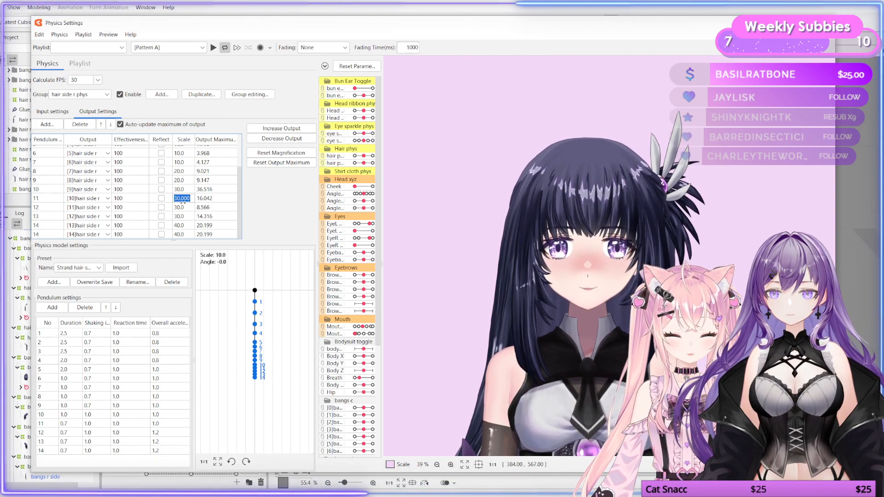
{"action": "type", "text": "20"}
{"action": "key", "text": "Return"}
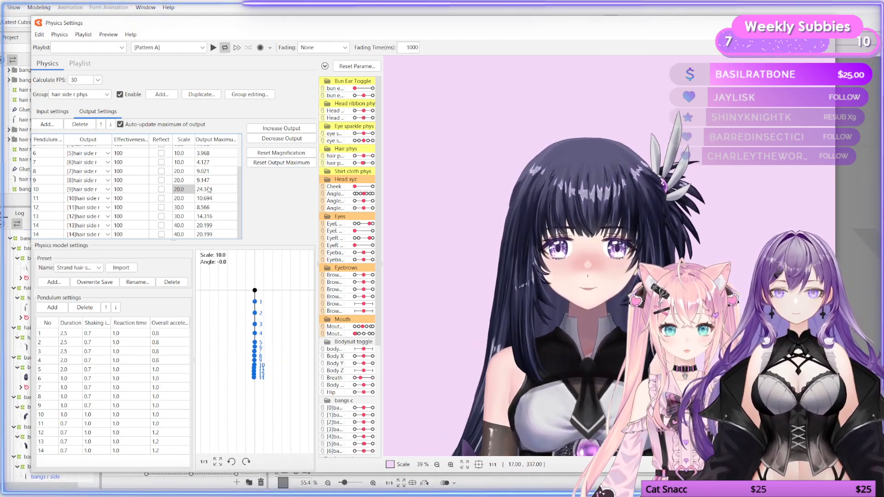
Step: Set the scale of outputs 3 and 4 to 5
{"action": "scroll", "coordinate": [209, 188], "scroll_direction": "up", "scroll_amount": 1}
{"action": "double_click", "coordinate": [182, 168]}
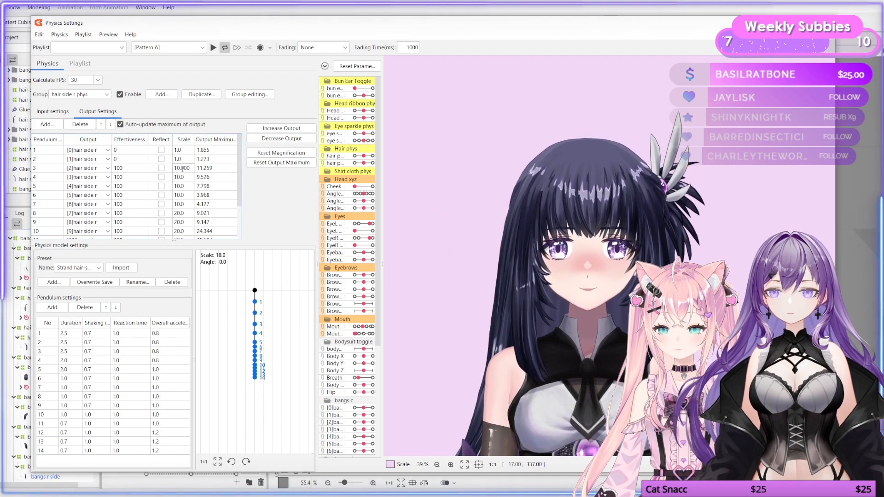
{"action": "type", "text": "5"}
{"action": "key", "text": "Return"}
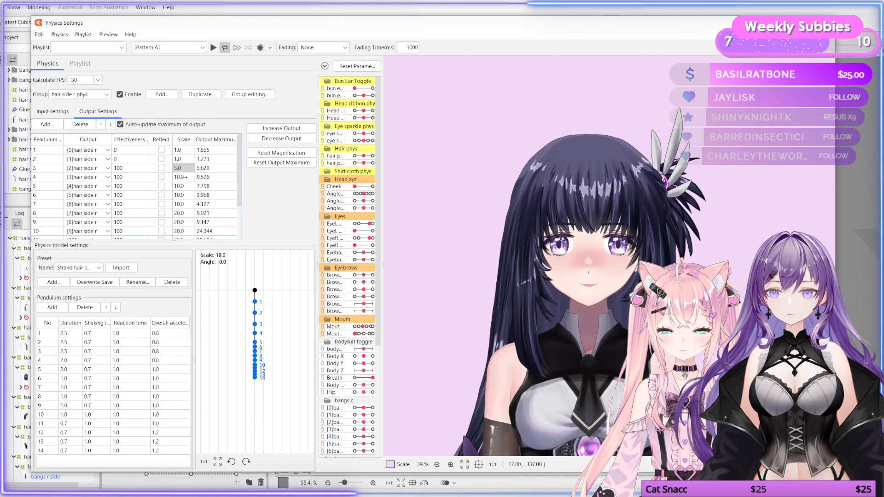
{"action": "scroll", "coordinate": [184, 208], "scroll_direction": "down", "scroll_amount": 1}
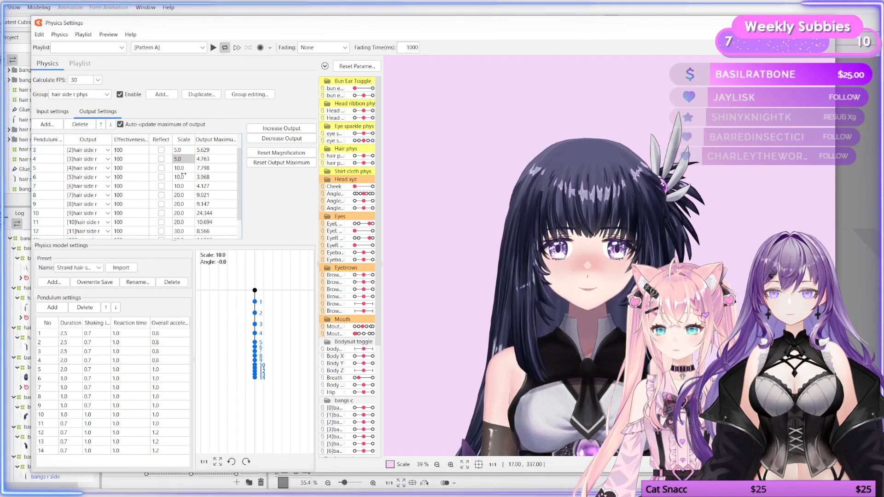
Step: Set the scale of outputs 8 and 9 to 10, swinging the preview to check the motion
{"action": "double_click", "coordinate": [180, 177]}
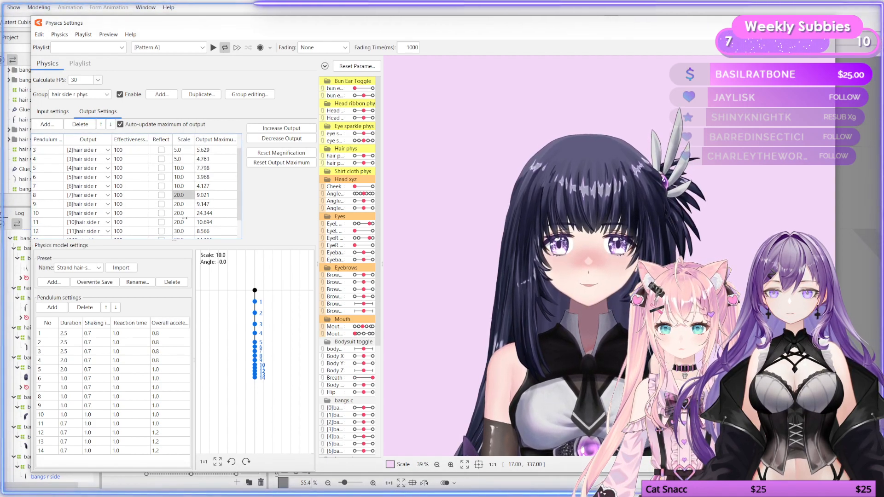
{"action": "scroll", "coordinate": [180, 216], "scroll_direction": "down", "scroll_amount": 1}
{"action": "double_click", "coordinate": [179, 171]}
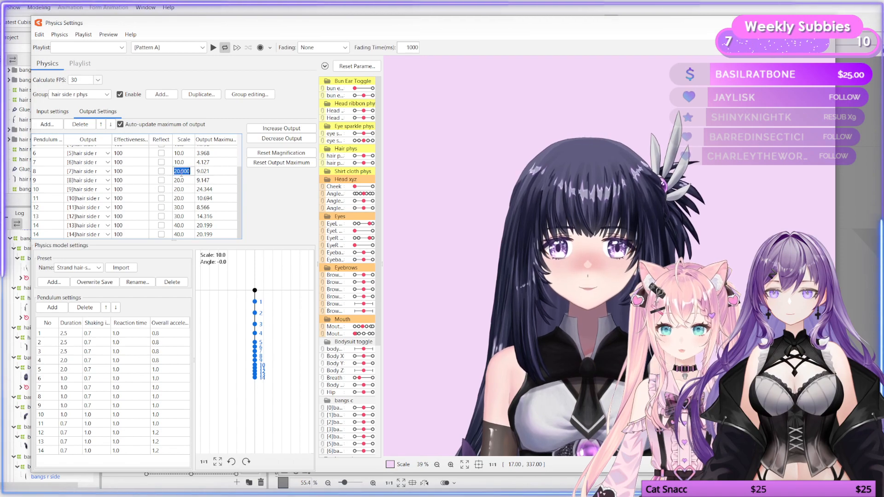
{"action": "type", "text": "1"}
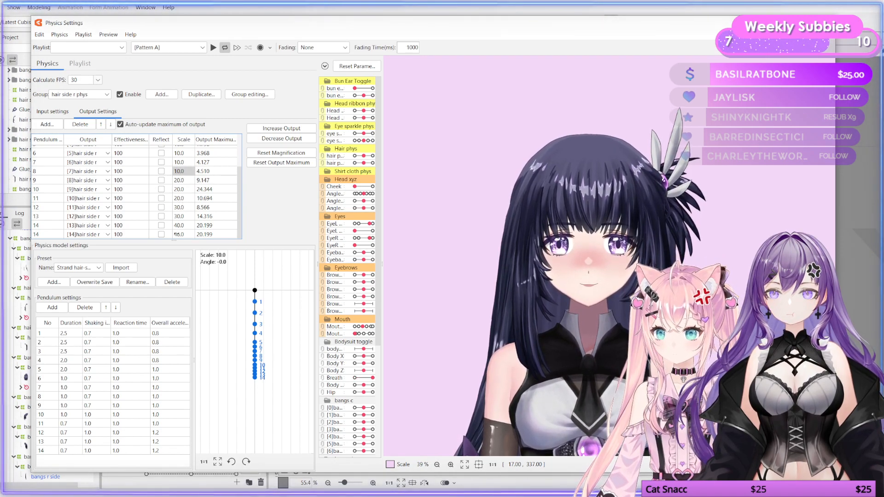
{"action": "left_click_drag", "start_coordinate": [584, 274], "coordinate": [654, 295]}
{"action": "double_click", "coordinate": [183, 180]}
{"action": "type", "text": "10"}
Step: Set the scale of output 10 to 10 and swing the preview to test it
{"action": "mouse_move", "coordinate": [617, 320]}
{"action": "left_mouse_down"}
{"action": "mouse_move", "coordinate": [546, 325]}
{"action": "mouse_move", "coordinate": [578, 326]}
{"action": "mouse_move", "coordinate": [539, 336]}
{"action": "mouse_move", "coordinate": [534, 326]}
{"action": "mouse_move", "coordinate": [630, 325]}
{"action": "left_mouse_up"}
{"action": "left_click_drag", "start_coordinate": [726, 329], "coordinate": [719, 328]}
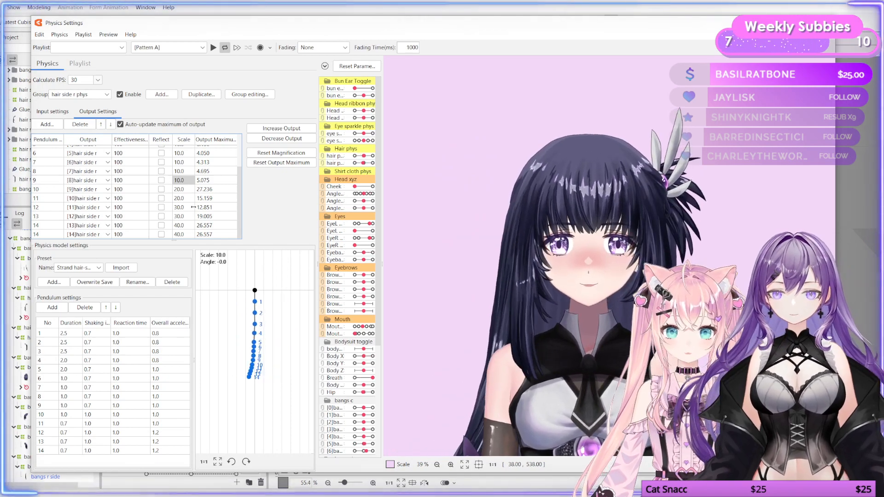
{"action": "double_click", "coordinate": [179, 190]}
{"action": "type", "text": "10"}
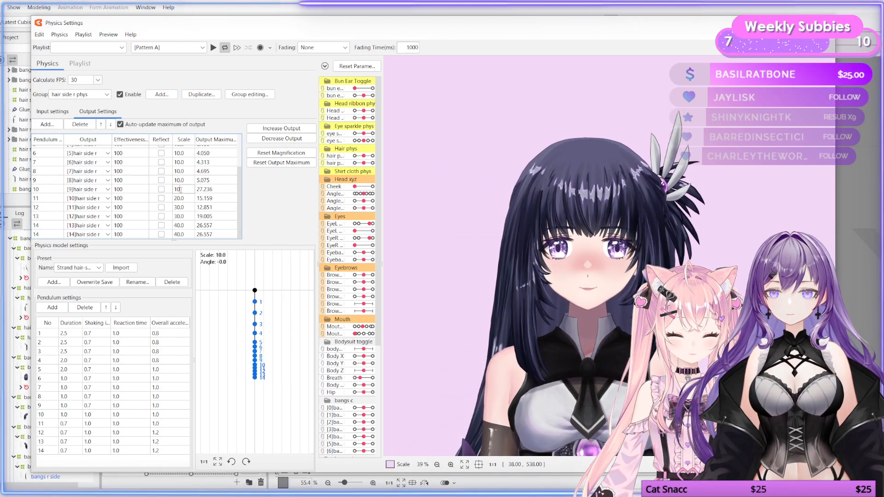
{"action": "key", "text": "Return"}
{"action": "left_click_drag", "start_coordinate": [517, 302], "coordinate": [604, 296]}
Step: Set the scale of outputs 9 and 10 to 20 and output 11 to 30, then swing the preview
{"action": "double_click", "coordinate": [179, 189]}
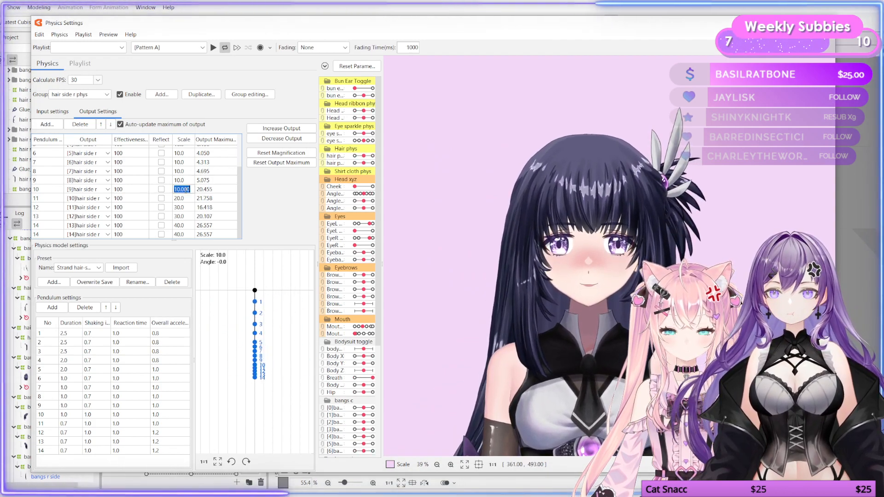
{"action": "type", "text": "20"}
{"action": "double_click", "coordinate": [181, 180]}
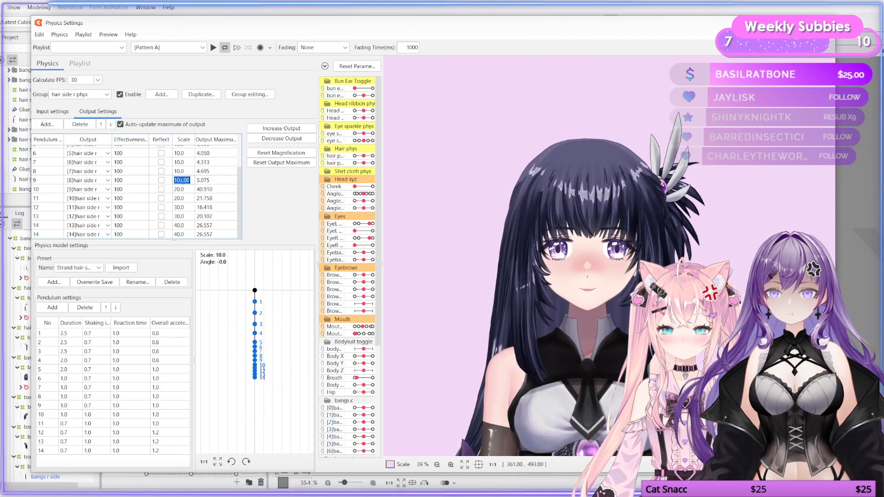
{"action": "type", "text": "20"}
{"action": "double_click", "coordinate": [183, 198]}
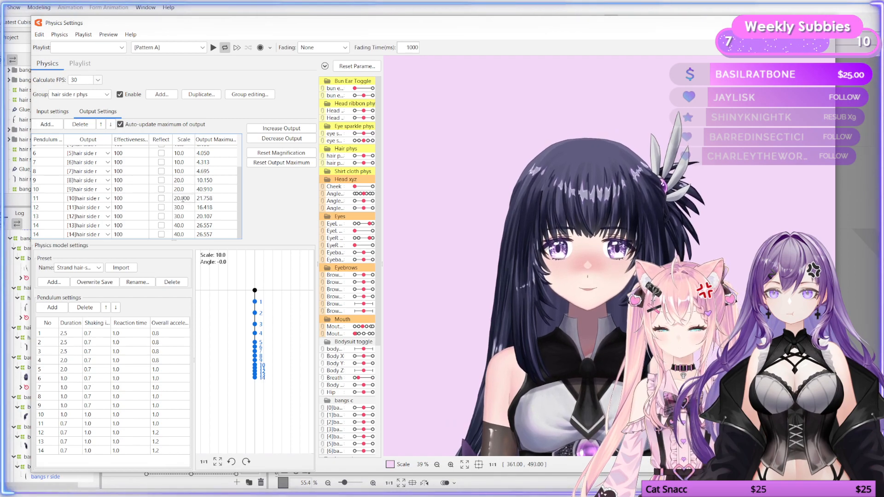
{"action": "type", "text": "30"}
{"action": "key", "text": "Return"}
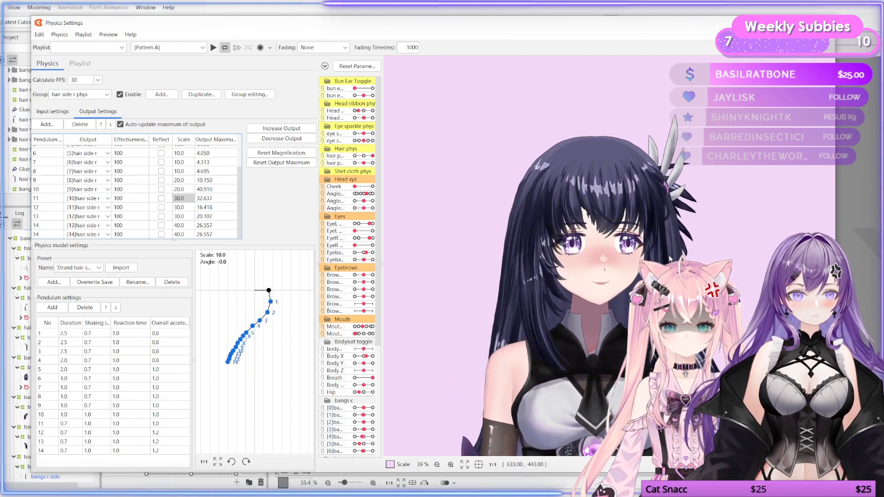
{"action": "left_click_drag", "start_coordinate": [636, 248], "coordinate": [594, 257]}
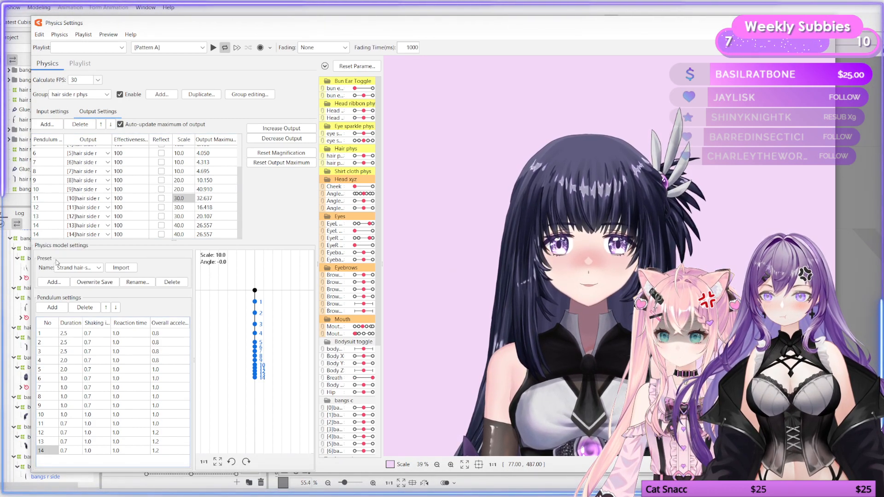
Step: Add a 15th pendulum and set its shaking influence to 1 and its overall acceleration to 10
{"action": "left_click", "coordinate": [52, 307]}
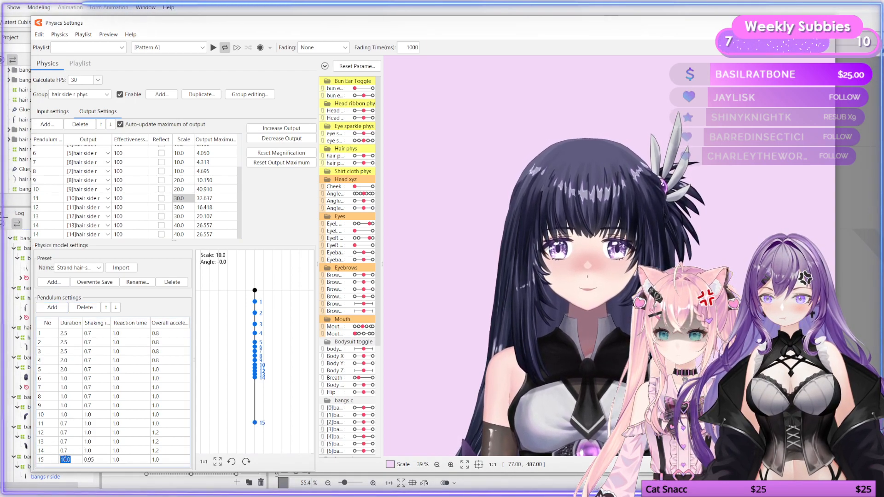
{"action": "double_click", "coordinate": [95, 460]}
{"action": "left_click_drag", "start_coordinate": [95, 460], "coordinate": [83, 460]}
{"action": "type", "text": "1"}
{"action": "key", "text": "Return"}
{"action": "double_click", "coordinate": [122, 460]}
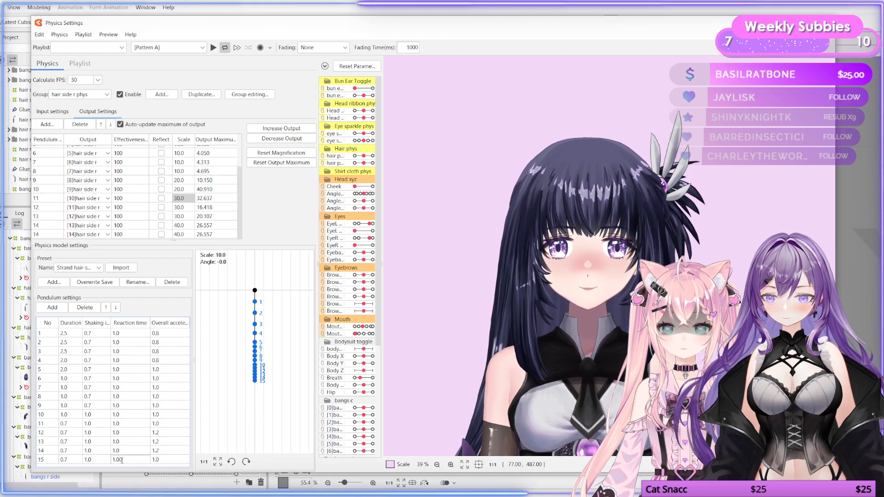
{"action": "double_click", "coordinate": [122, 460]}
{"action": "double_click", "coordinate": [172, 460]}
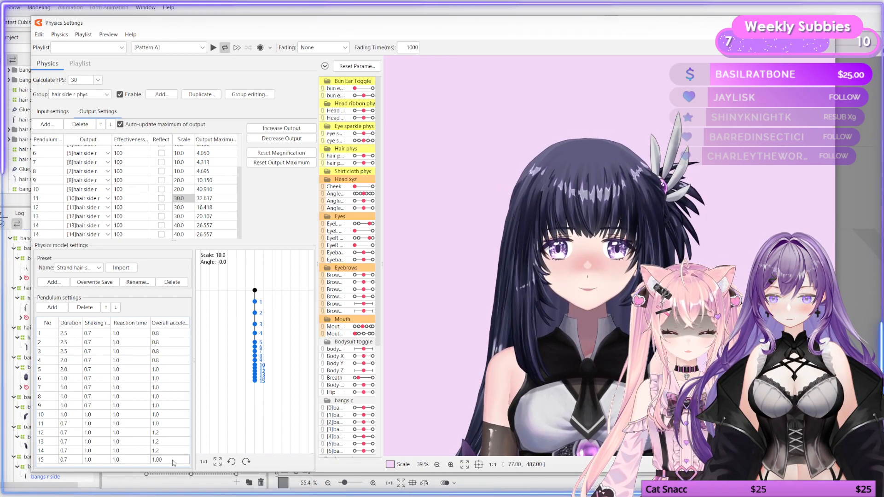
{"action": "type", "text": "12"}
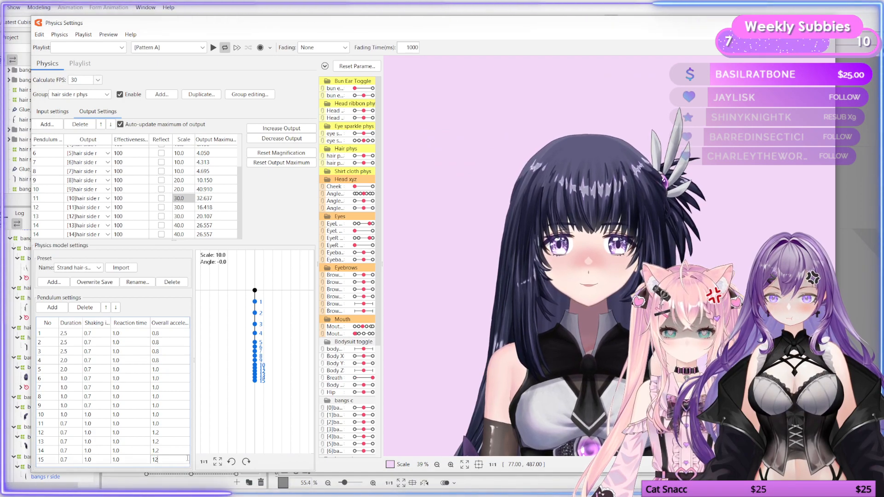
{"action": "key", "text": "Return"}
Step: Assign the last hair side r output to pendulum 15 and swing the preview to test it
{"action": "left_click", "coordinate": [51, 235]}
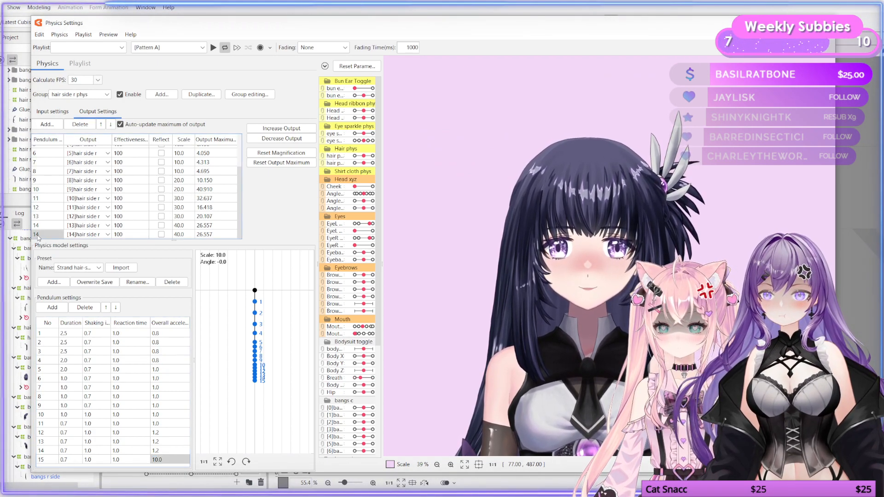
{"action": "double_click", "coordinate": [39, 236]}
{"action": "type", "text": "15"}
{"action": "key", "text": "Return"}
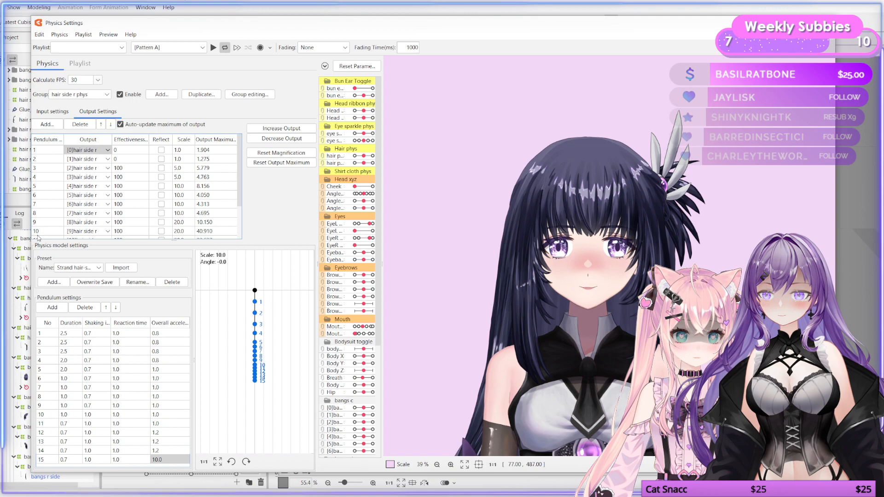
{"action": "left_click_drag", "start_coordinate": [557, 356], "coordinate": [607, 313]}
Step: Set the scale of output 15 to 50 and swing the preview
{"action": "double_click", "coordinate": [180, 235]}
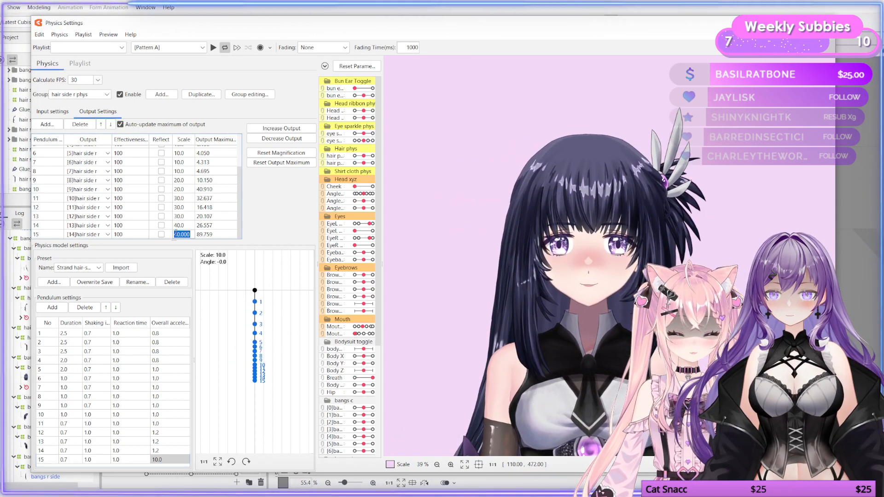
{"action": "type", "text": "50"}
{"action": "key", "text": "Return"}
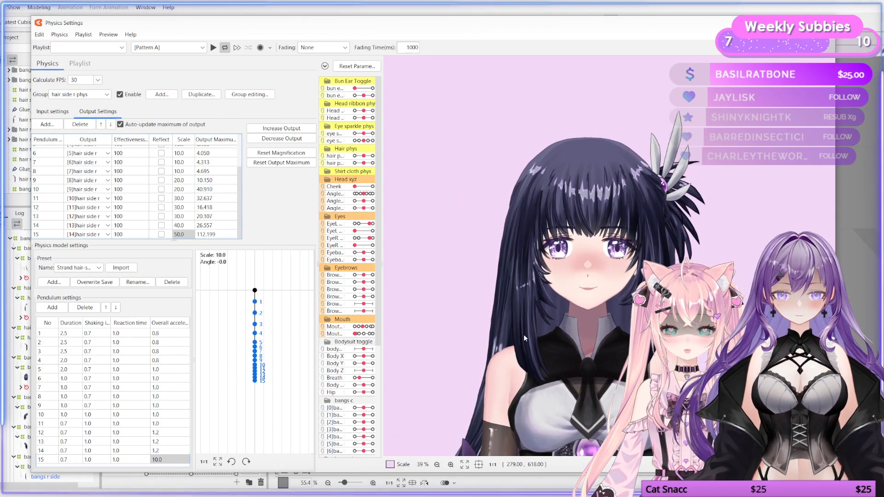
{"action": "left_click_drag", "start_coordinate": [631, 318], "coordinate": [542, 345]}
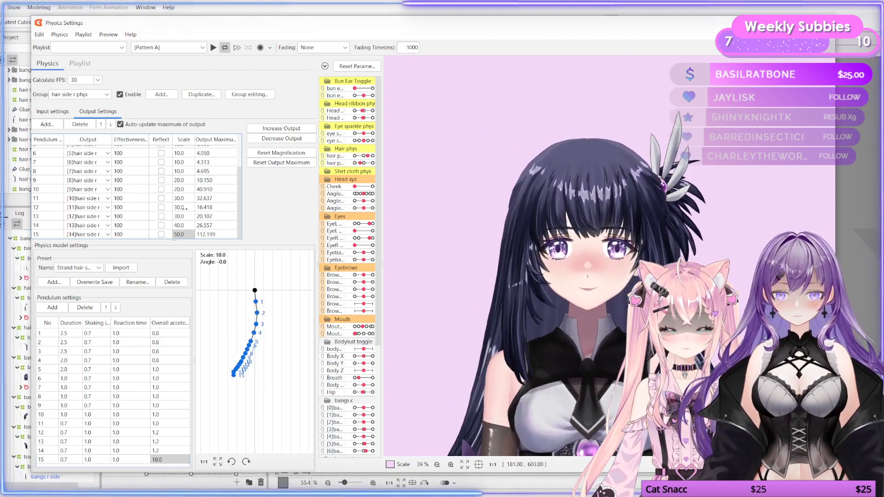
Step: Set the scale of output 14 to 50 and swing the preview
{"action": "double_click", "coordinate": [184, 225]}
{"action": "type", "text": "50"}
{"action": "key", "text": "Return"}
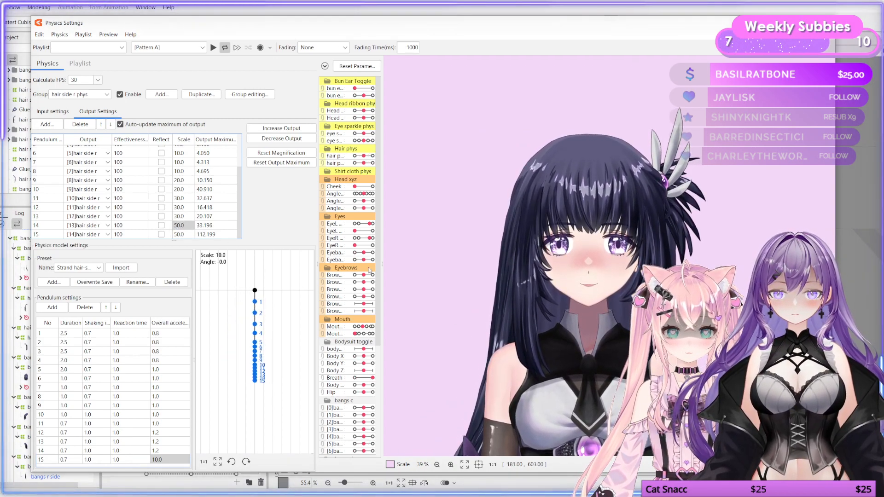
{"action": "left_click_drag", "start_coordinate": [622, 313], "coordinate": [575, 345]}
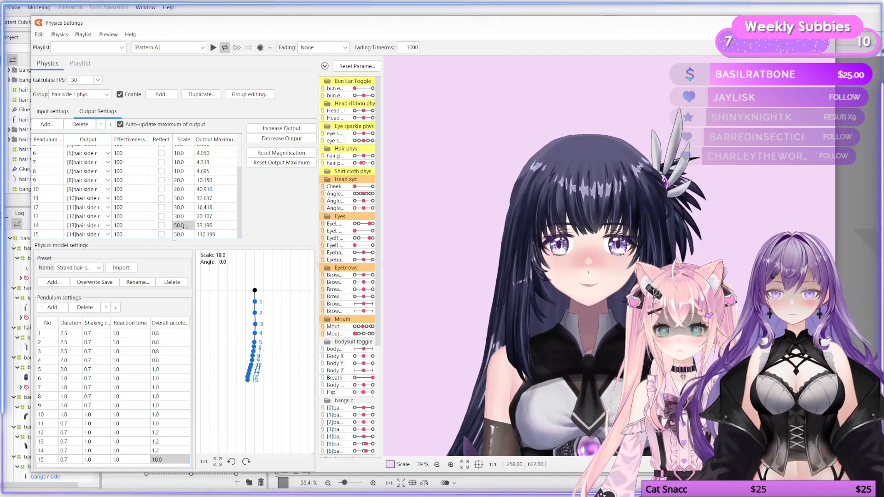
Step: Set the scale of outputs 13 and 12 to 40, then swing the preview
{"action": "double_click", "coordinate": [182, 216]}
{"action": "type", "text": "40"}
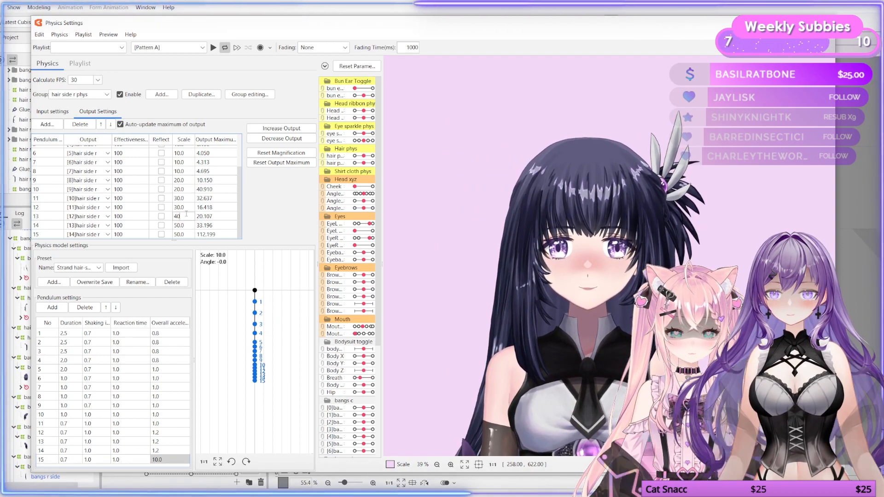
{"action": "double_click", "coordinate": [182, 207]}
{"action": "type", "text": "4"}
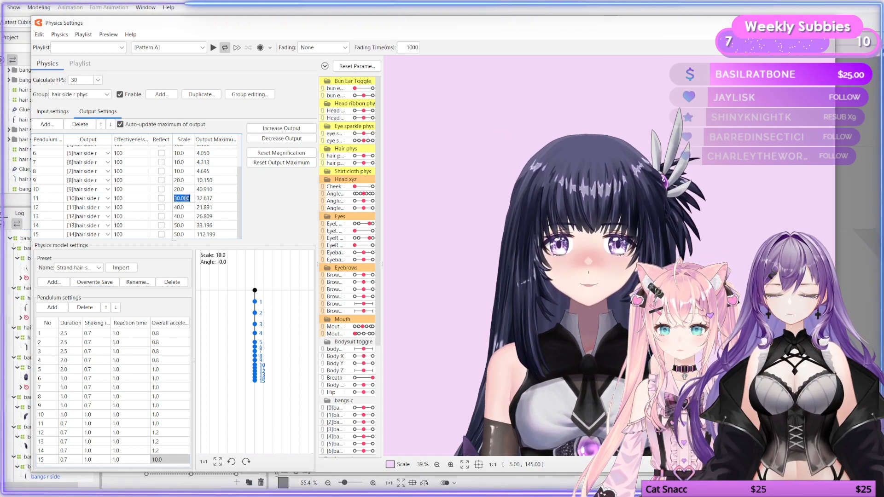
{"action": "mouse_move", "coordinate": [594, 341]}
{"action": "left_mouse_down"}
{"action": "mouse_move", "coordinate": [768, 343]}
{"action": "mouse_move", "coordinate": [597, 349]}
{"action": "left_mouse_up"}
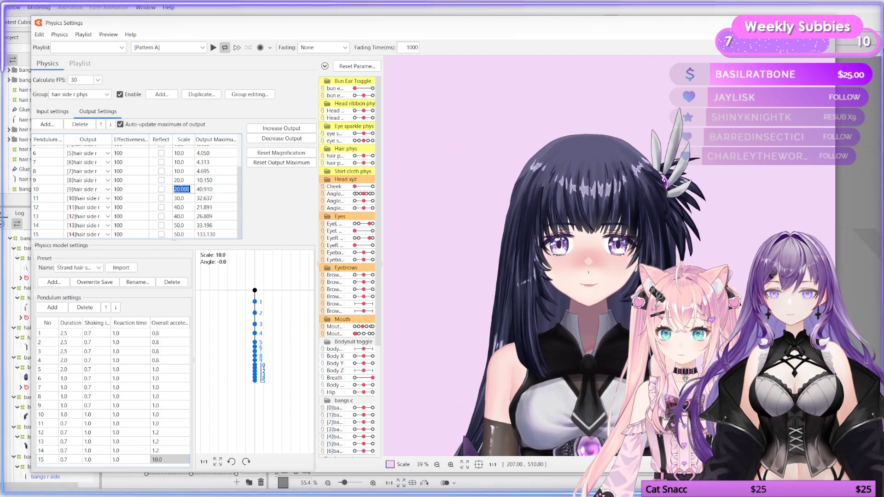
Step: Set the scale of output 10 to 30 and swing the preview
{"action": "type", "text": "30"}
{"action": "key", "text": "Return"}
{"action": "left_click_drag", "start_coordinate": [575, 283], "coordinate": [749, 287]}
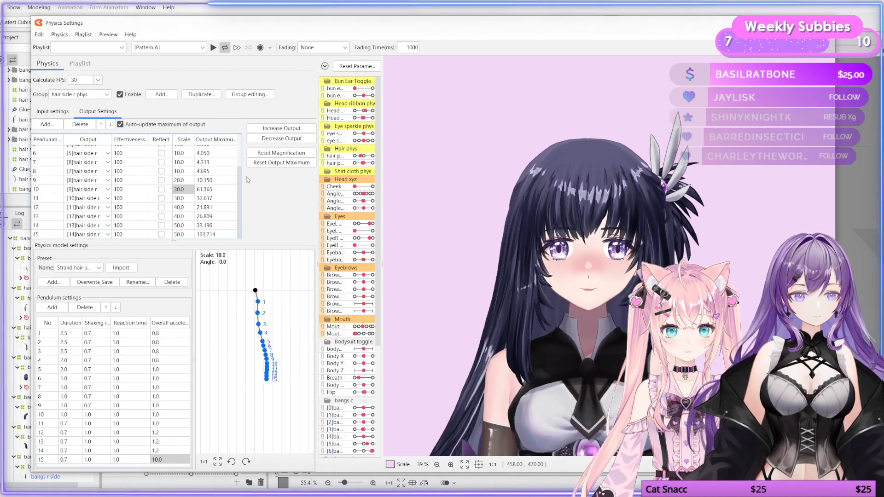
Step: Set output 3's effectiveness to 0 and the scale of outputs 3 and 4 to 10, then swing the preview
{"action": "scroll", "coordinate": [192, 194], "scroll_direction": "up", "scroll_amount": 2}
{"action": "double_click", "coordinate": [181, 168]}
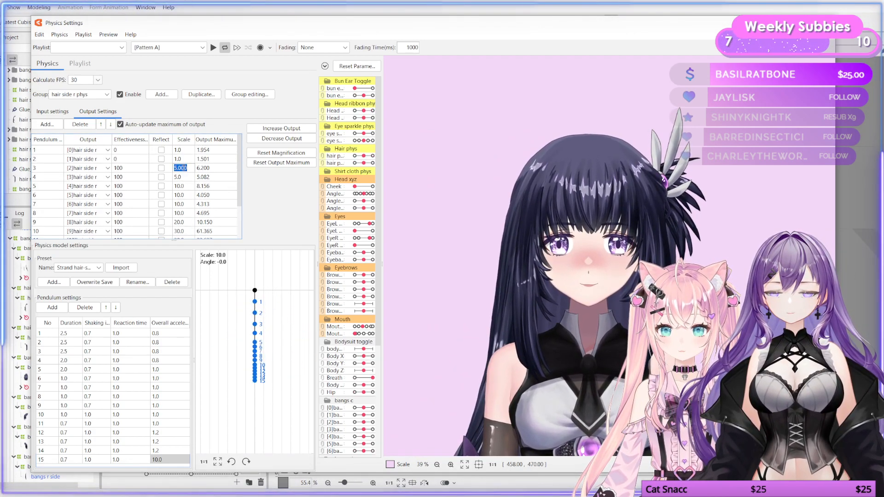
{"action": "left_click", "coordinate": [134, 172]}
{"action": "double_click", "coordinate": [131, 168]}
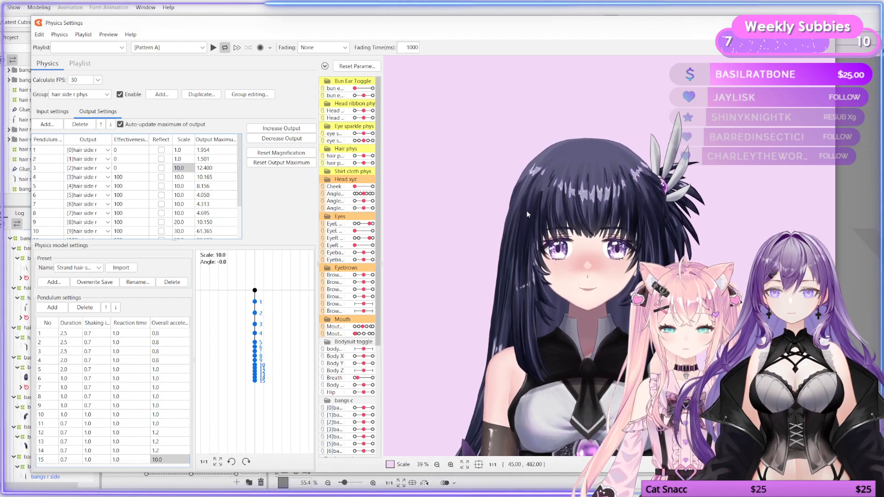
{"action": "left_click_drag", "start_coordinate": [528, 214], "coordinate": [206, 214]}
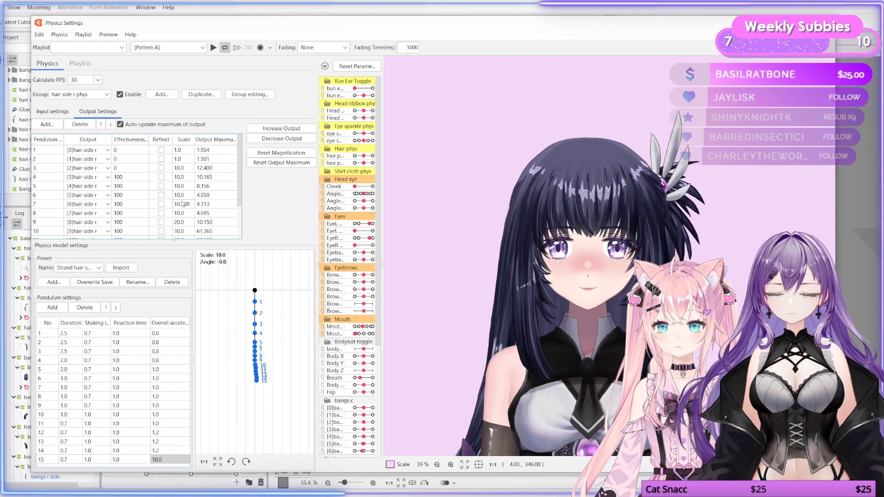
Step: Set the scale of outputs 9 and 8 to 30 after swinging the preview
{"action": "scroll", "coordinate": [181, 213], "scroll_direction": "down", "scroll_amount": 1}
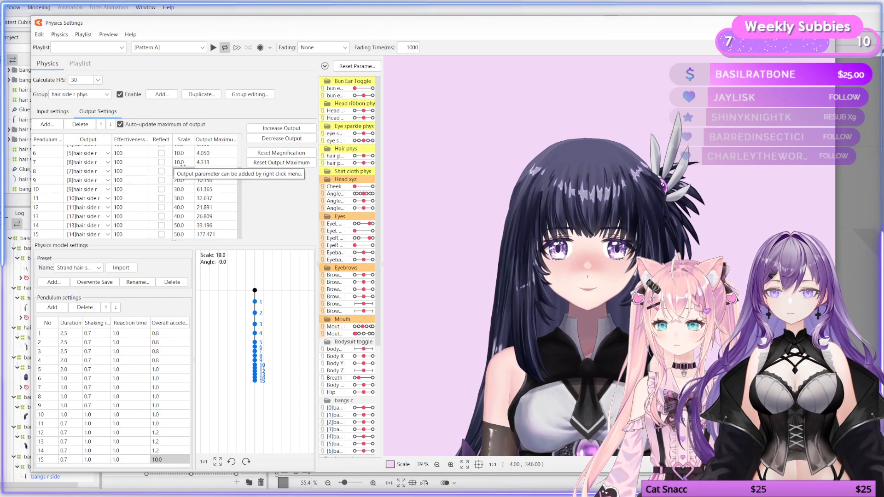
{"action": "left_click_drag", "start_coordinate": [620, 240], "coordinate": [601, 268]}
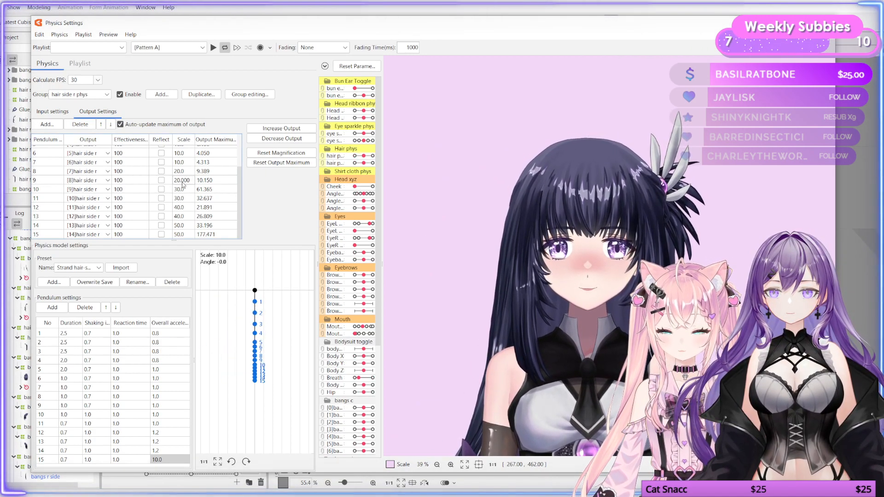
{"action": "double_click", "coordinate": [183, 180]}
{"action": "type", "text": "4"}
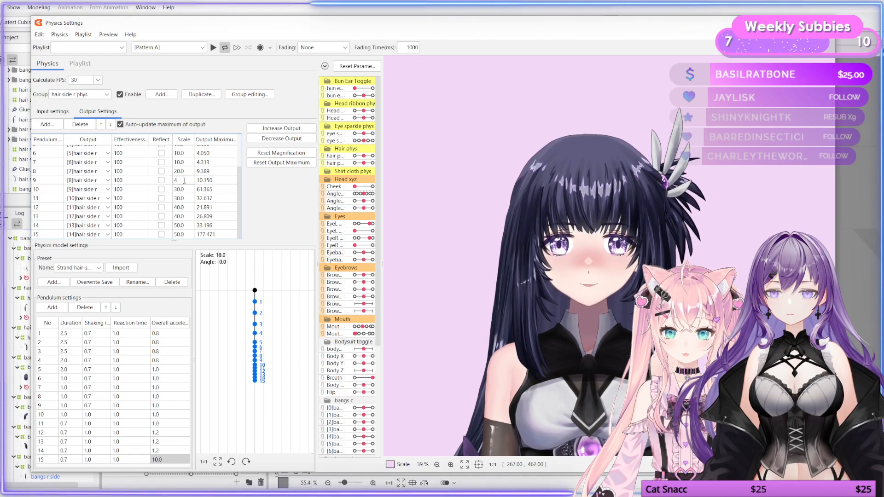
{"action": "key", "text": "BackSpace"}
{"action": "type", "text": "30"}
{"action": "key", "text": "Return"}
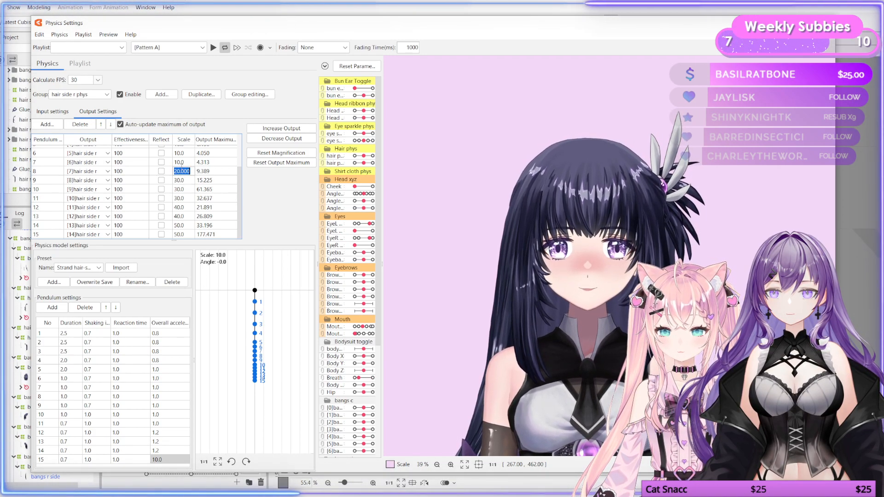
{"action": "type", "text": "30"}
{"action": "key", "text": "Return"}
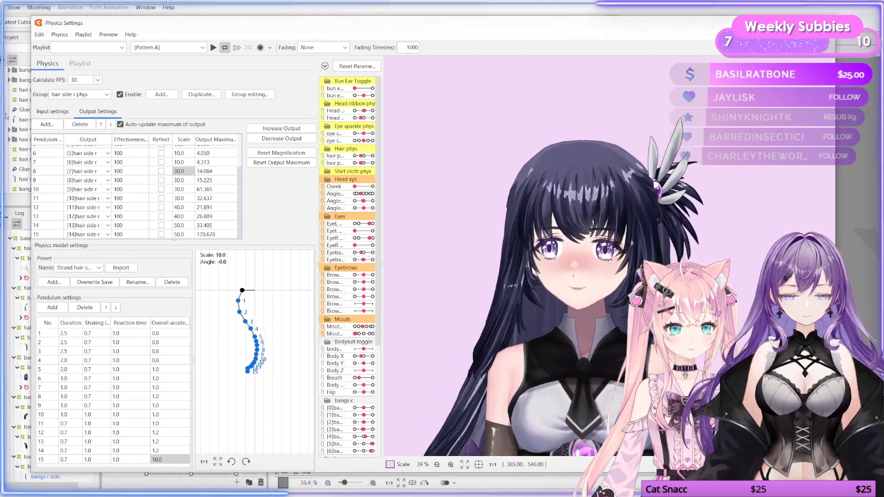
Step: Compare with the hair c phys group's output scales, then switch back to the hair side r phys group
{"action": "left_click", "coordinate": [92, 94]}
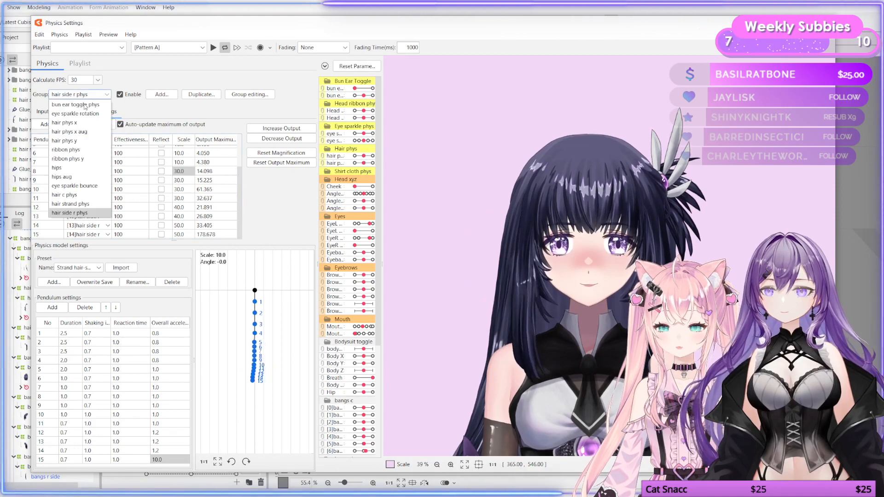
{"action": "left_click", "coordinate": [92, 196]}
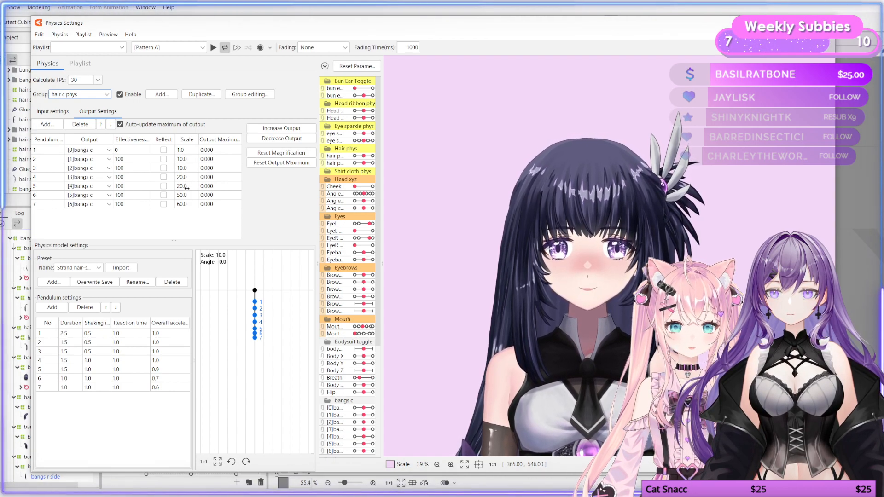
{"action": "left_click", "coordinate": [92, 94]}
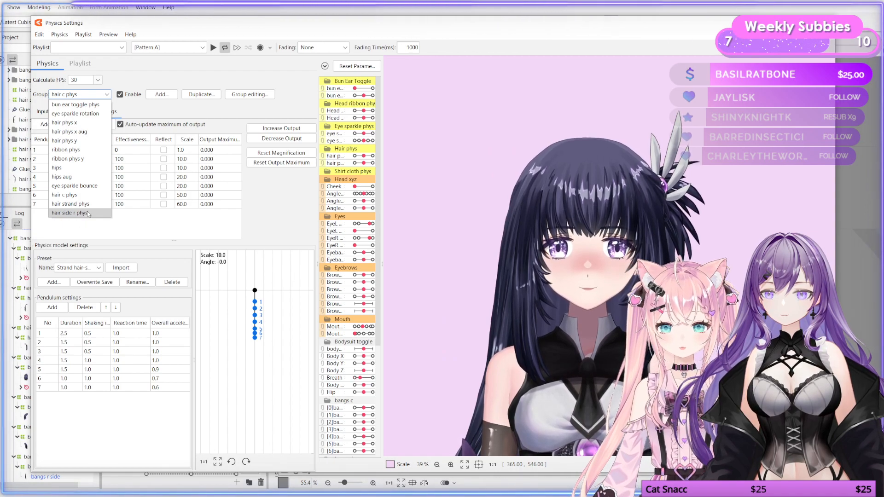
{"action": "left_click", "coordinate": [69, 213]}
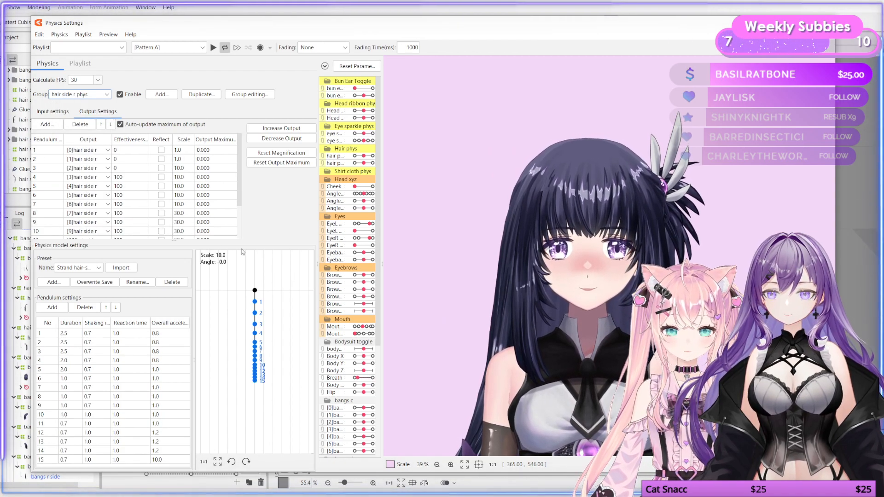
Step: Set the scale of outputs 14 and 15 to 60
{"action": "scroll", "coordinate": [184, 203], "scroll_direction": "down", "scroll_amount": 2}
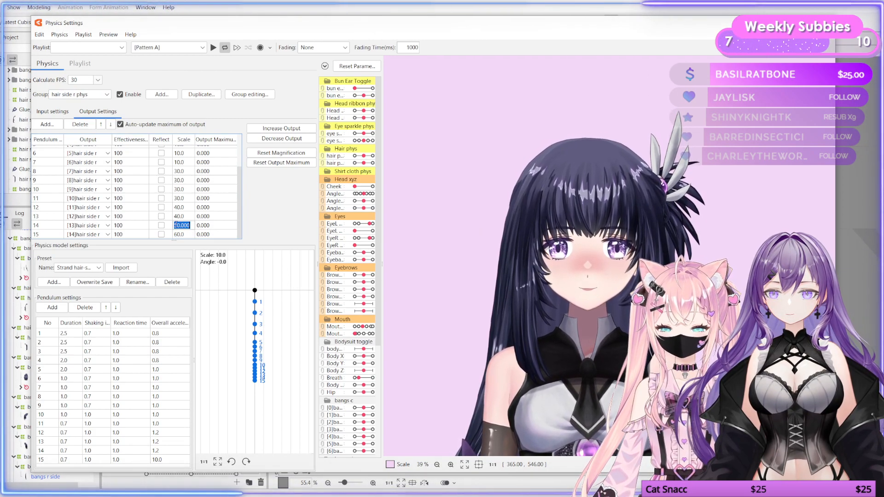
{"action": "key", "text": "Return"}
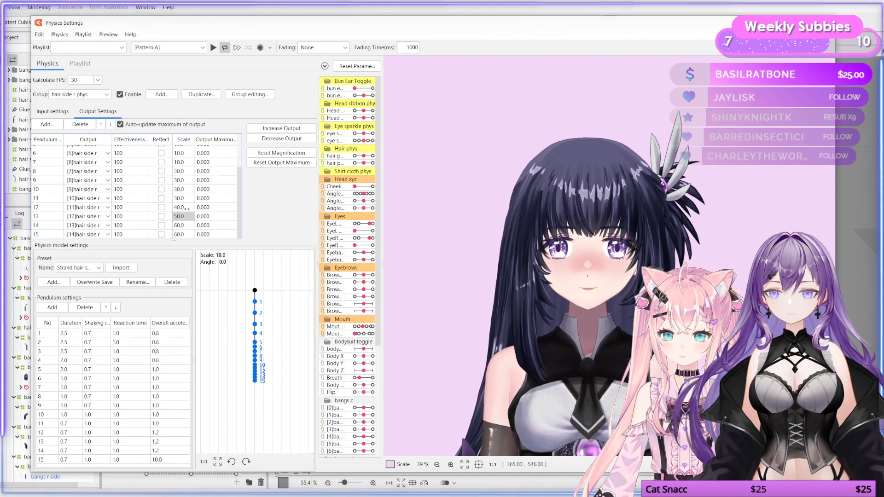
Step: Set the scale of outputs 11 to 13 to 50 and output 10 to 40, then swing the preview
{"action": "double_click", "coordinate": [186, 208]}
{"action": "key", "text": "Return"}
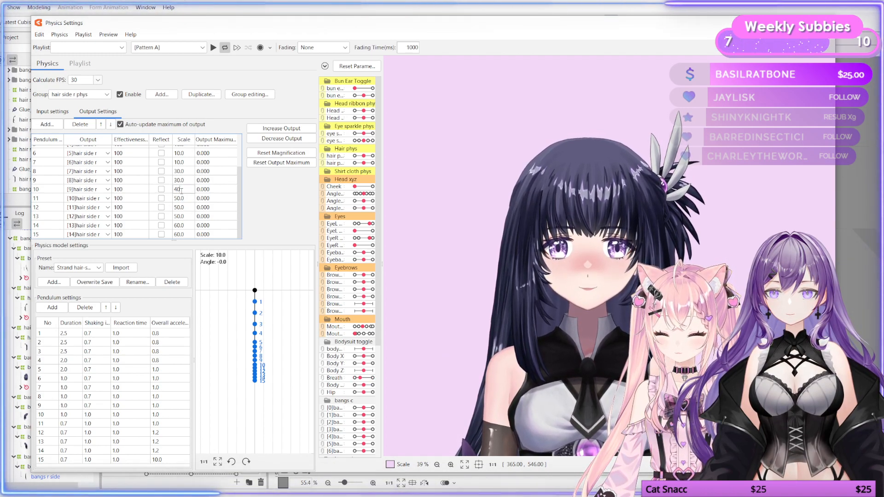
{"action": "left_click_drag", "start_coordinate": [520, 272], "coordinate": [488, 313]}
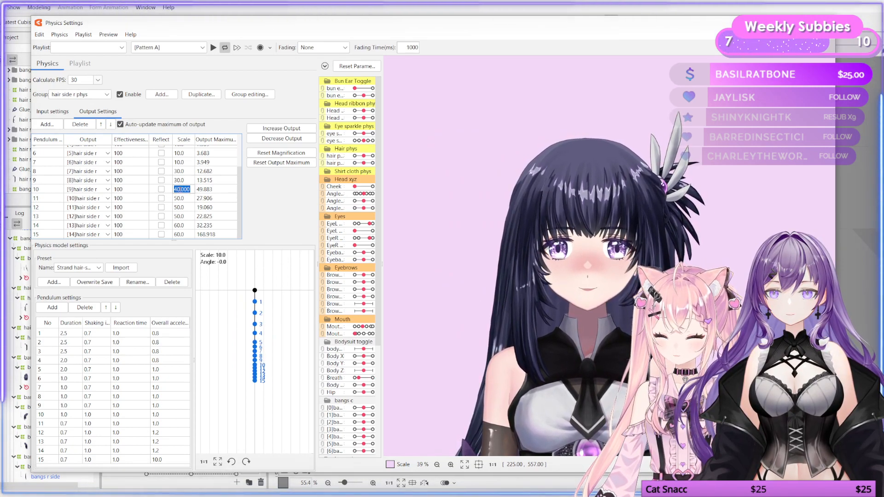
Step: Set the scale of outputs 11 and 12 to 40 and swing the preview to test the motion
{"action": "double_click", "coordinate": [180, 199]}
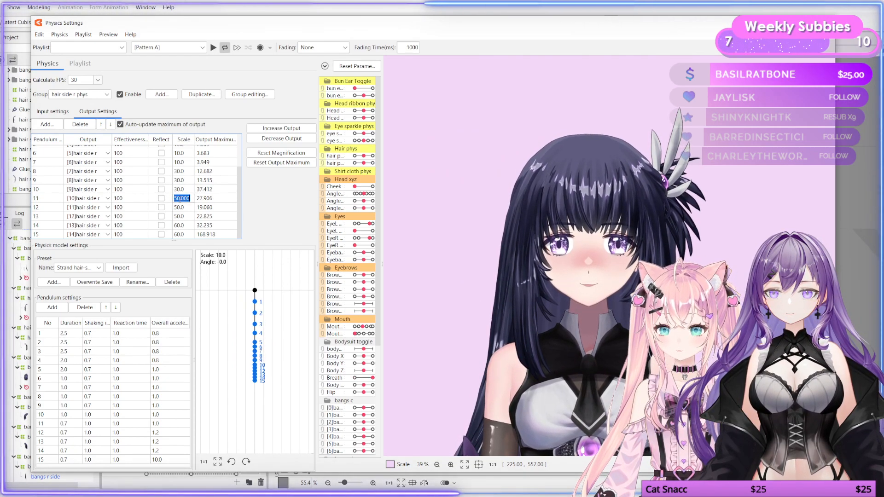
{"action": "double_click", "coordinate": [182, 207]}
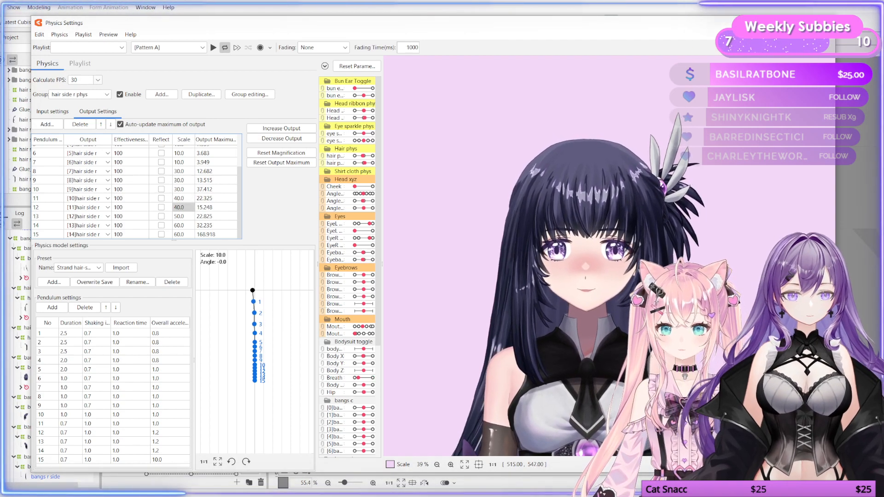
{"action": "left_click_drag", "start_coordinate": [600, 288], "coordinate": [446, 259]}
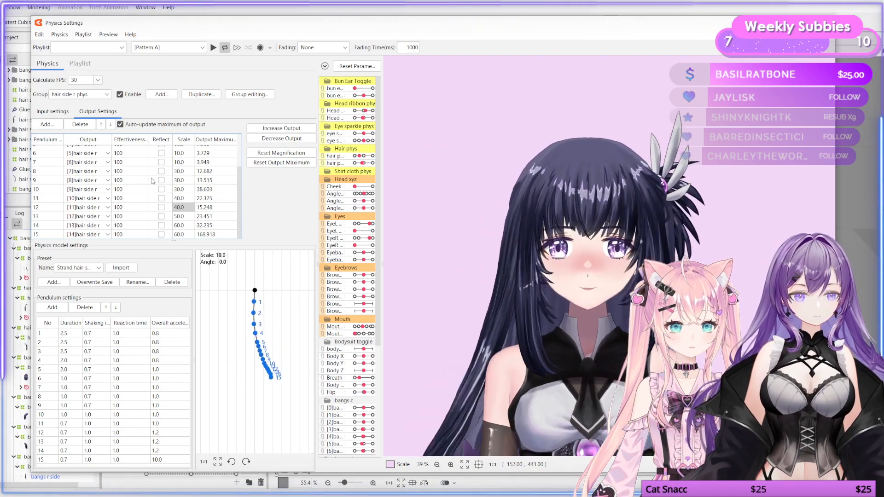
{"action": "scroll", "coordinate": [203, 198], "scroll_direction": "up", "scroll_amount": 2}
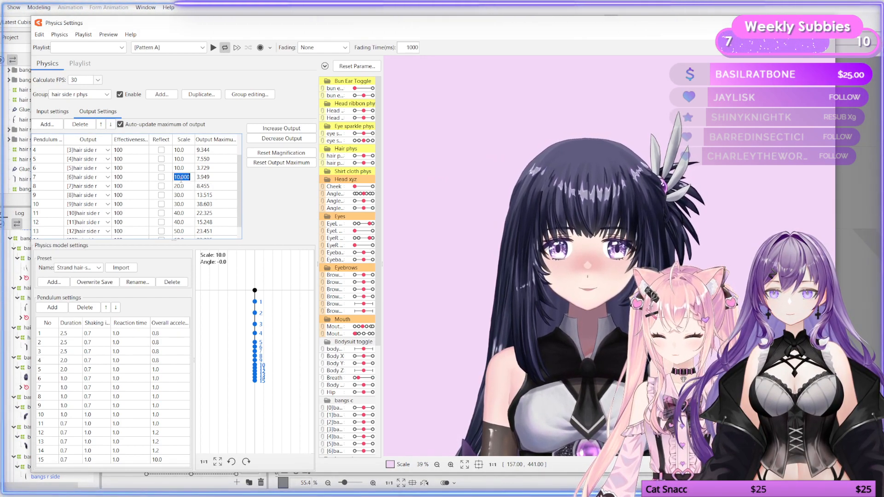
Step: Set the scale of output 8 to 25 and output 10 to 35, swinging the preview to test
{"action": "left_click_drag", "start_coordinate": [574, 288], "coordinate": [593, 283]}
{"action": "double_click", "coordinate": [176, 186]}
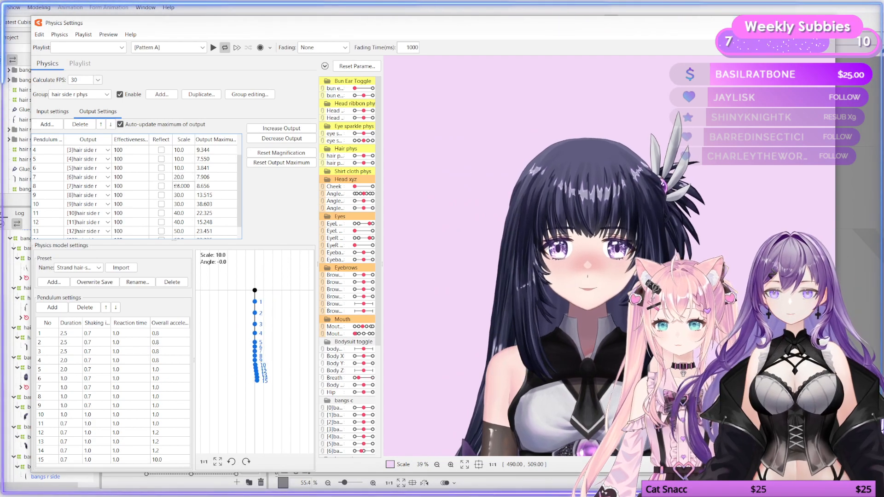
{"action": "type", "text": "2"}
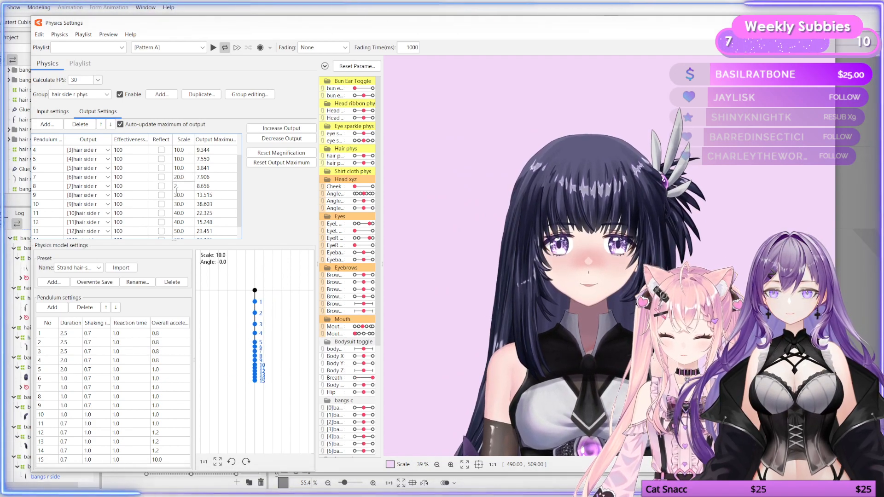
{"action": "type", "text": "5"}
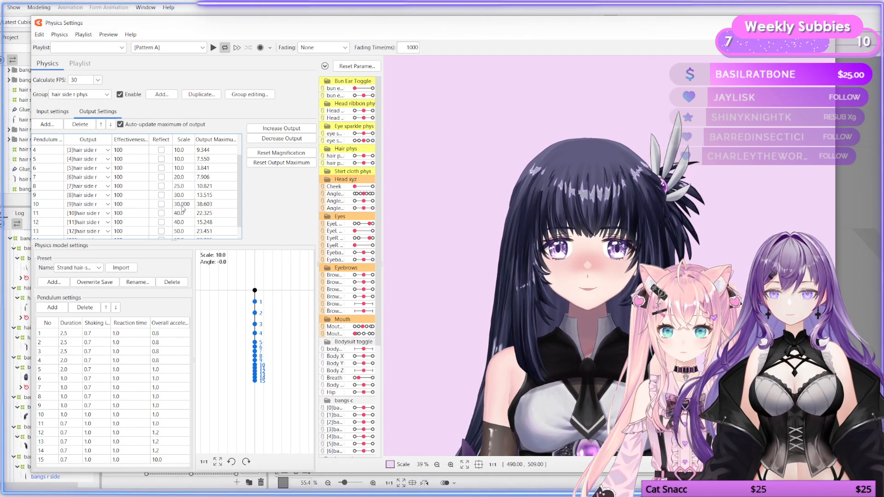
{"action": "left_click", "coordinate": [182, 206]}
{"action": "type", "text": "335"}
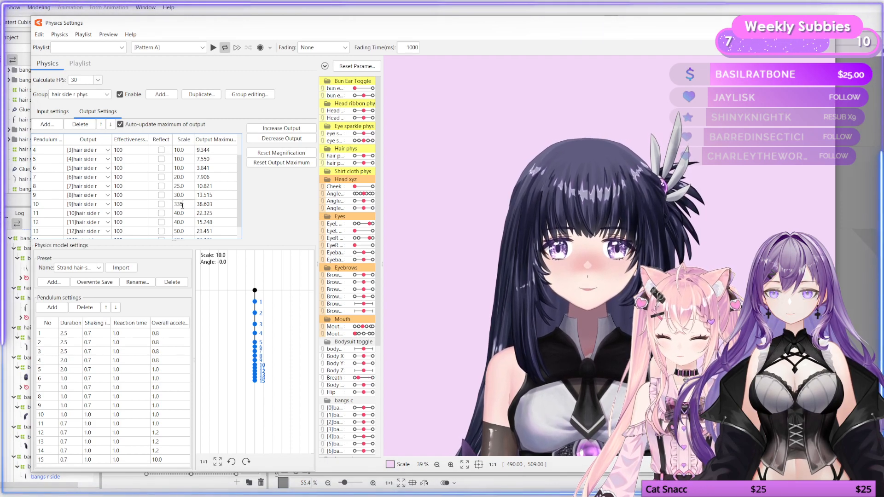
{"action": "key", "text": "BackSpace"}
{"action": "key", "text": "BackSpace"}
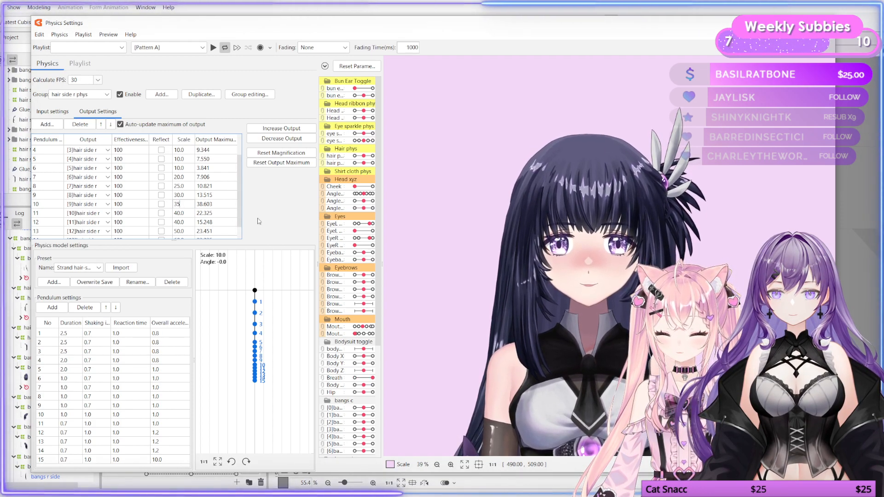
{"action": "key", "text": "Return"}
{"action": "left_click_drag", "start_coordinate": [594, 271], "coordinate": [562, 315]}
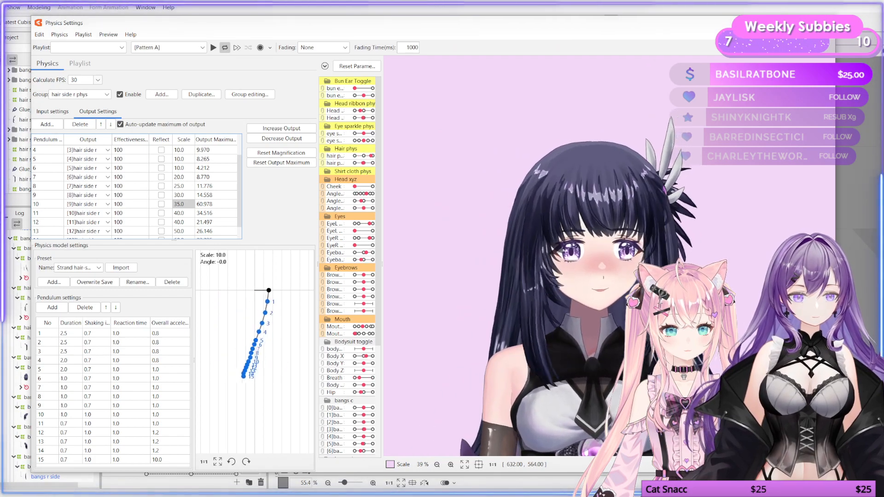
Step: Set the scale of outputs 9 and 10 to 40 and swing the preview to test the motion
{"action": "left_click_drag", "start_coordinate": [674, 315], "coordinate": [470, 309]}
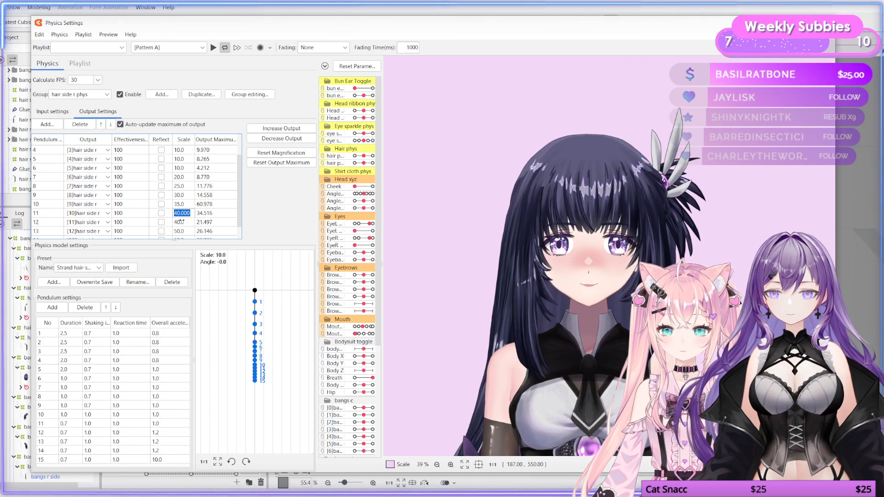
{"action": "double_click", "coordinate": [181, 205]}
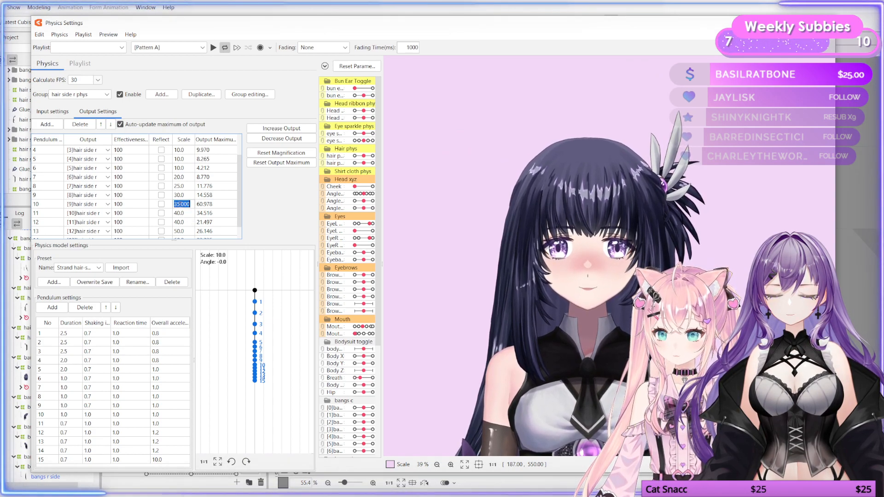
{"action": "type", "text": "40"}
{"action": "key", "text": "Return"}
{"action": "left_click_drag", "start_coordinate": [502, 295], "coordinate": [597, 316]}
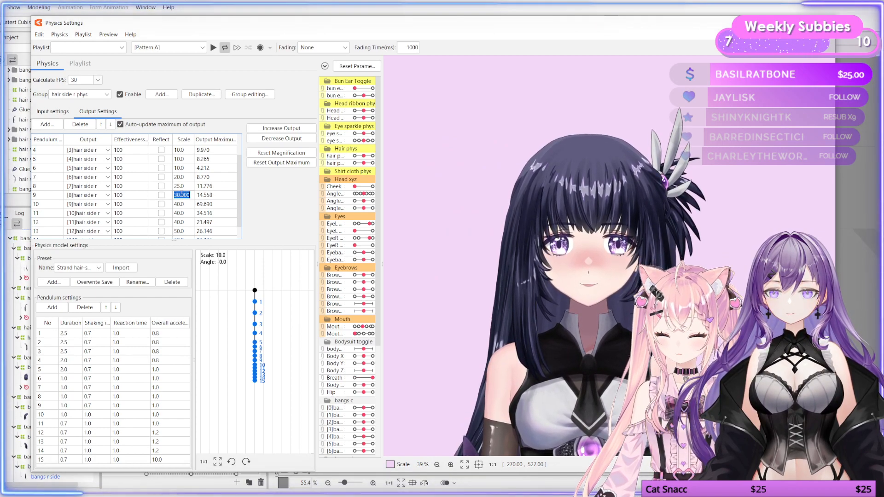
{"action": "key", "text": "Return"}
{"action": "left_click_drag", "start_coordinate": [585, 281], "coordinate": [611, 271]}
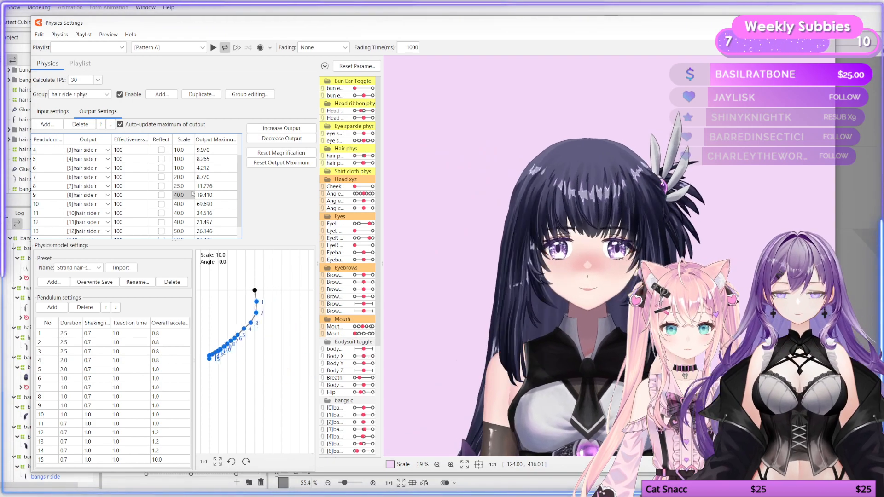
Step: Set the scale of outputs 9 through 11 to 25 and swing the preview
{"action": "double_click", "coordinate": [179, 195]}
{"action": "double_click", "coordinate": [180, 196]}
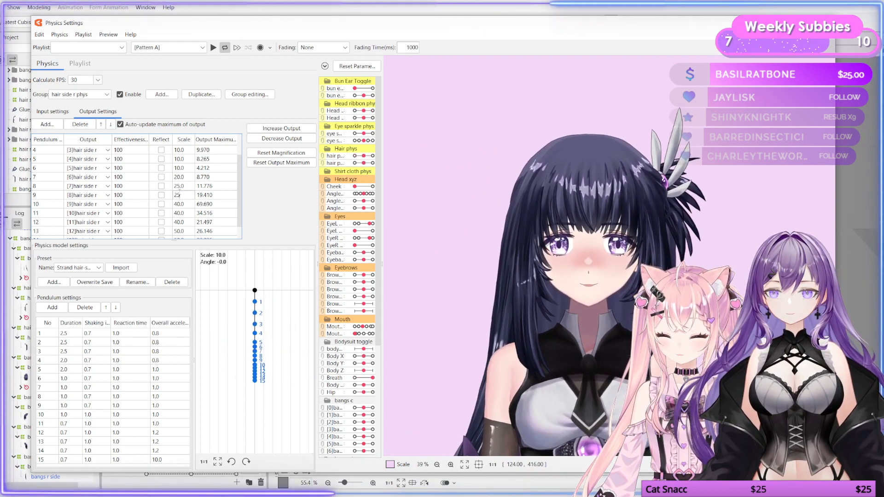
{"action": "double_click", "coordinate": [185, 205]}
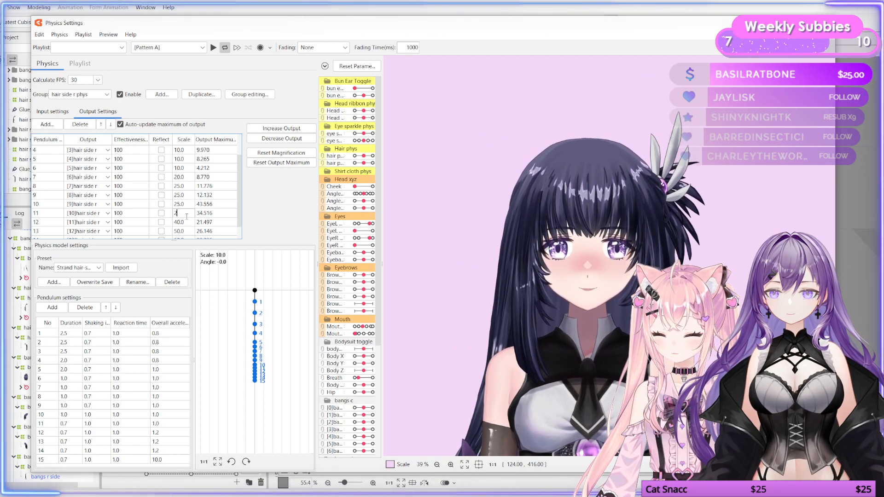
{"action": "left_click_drag", "start_coordinate": [554, 297], "coordinate": [659, 286]}
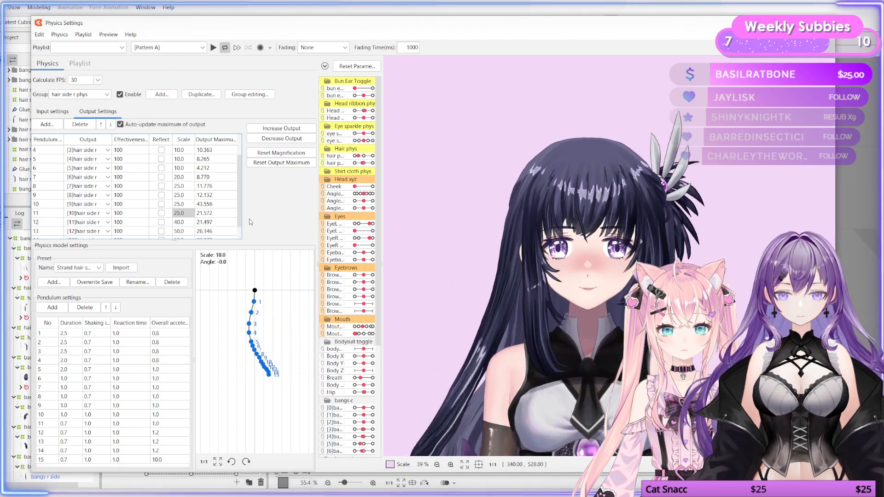
Step: Set the scale of outputs 7 and 8 to 15, output 10 to 30 and output 11 to 40
{"action": "double_click", "coordinate": [181, 186]}
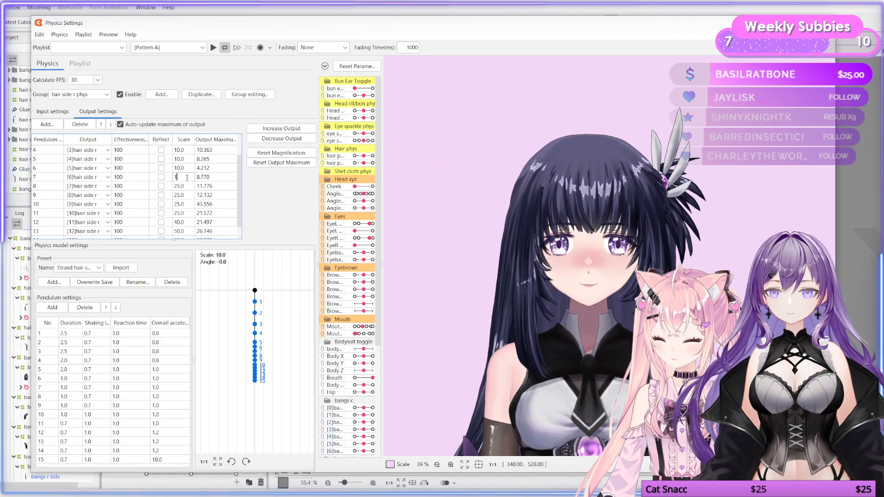
{"action": "double_click", "coordinate": [186, 186]}
{"action": "type", "text": "15"}
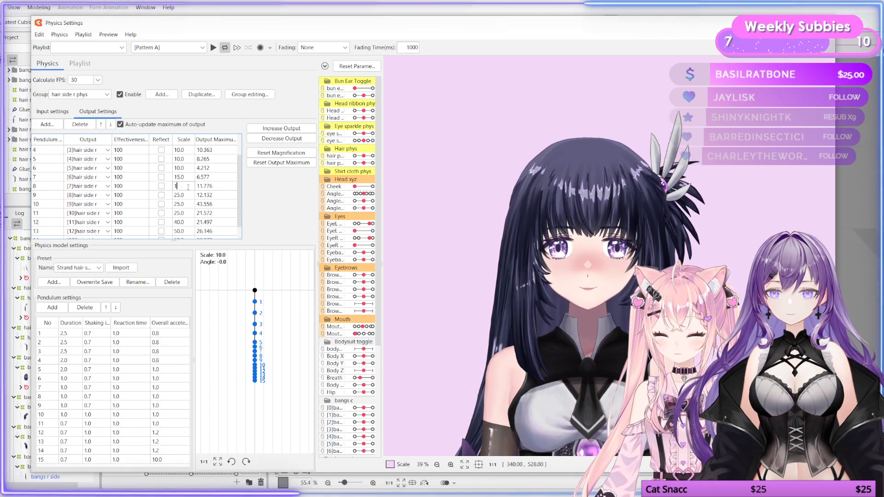
{"action": "key", "text": "Return"}
{"action": "left_click_drag", "start_coordinate": [521, 293], "coordinate": [572, 289]}
{"action": "left_click_drag", "start_coordinate": [688, 293], "coordinate": [562, 289]}
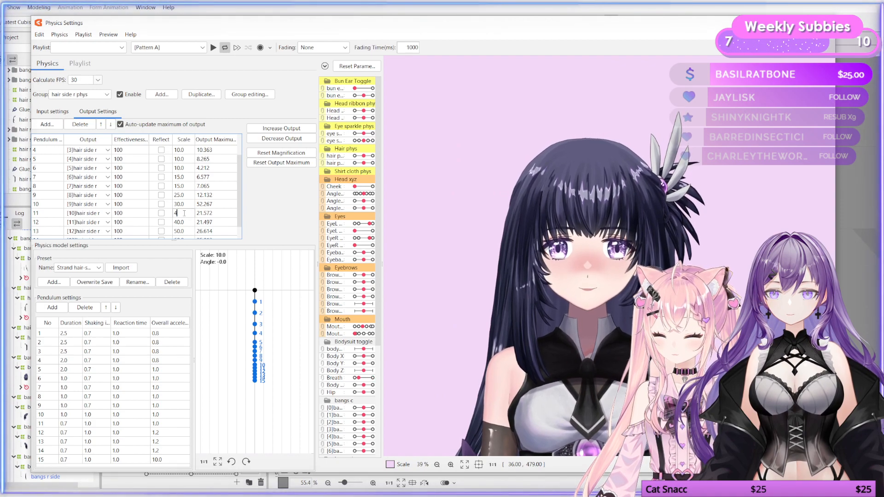
{"action": "key", "text": "Return"}
Step: Set the scale of output 12 to 50 and swing the preview to test it
{"action": "scroll", "coordinate": [184, 214], "scroll_direction": "down", "scroll_amount": 2}
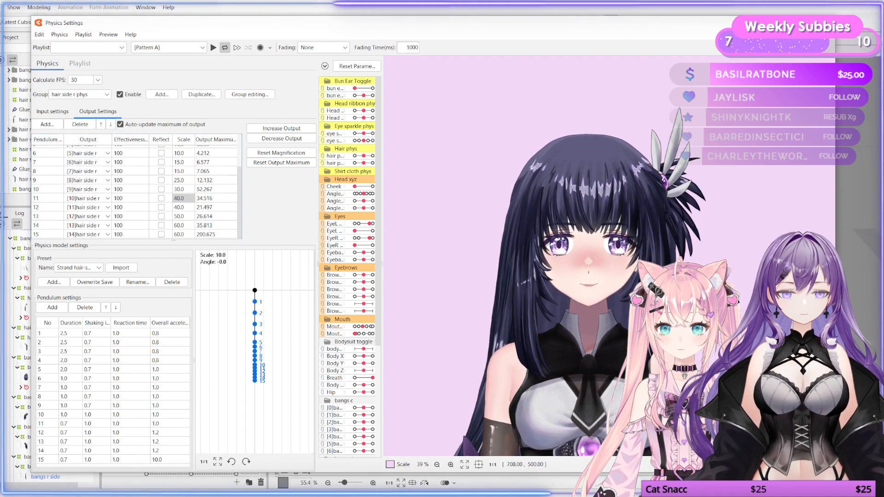
{"action": "left_click_drag", "start_coordinate": [543, 267], "coordinate": [490, 299]}
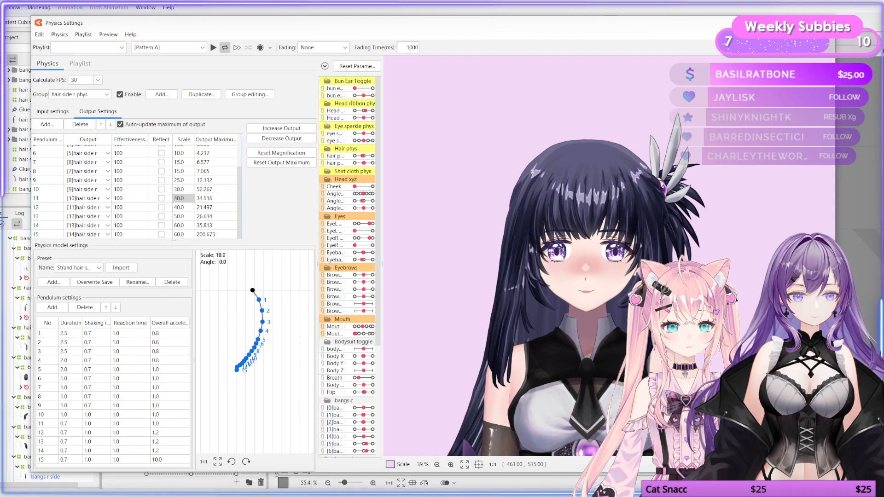
{"action": "double_click", "coordinate": [180, 207]}
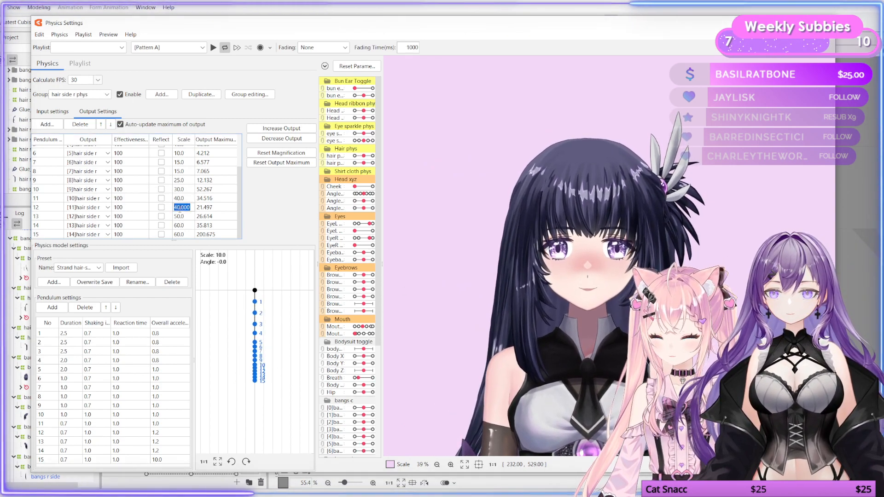
{"action": "type", "text": "50"}
{"action": "key", "text": "Return"}
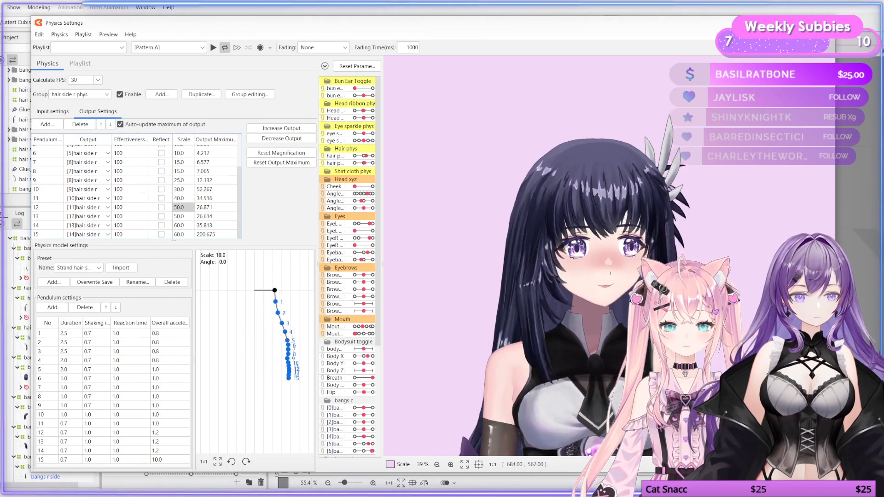
{"action": "left_click_drag", "start_coordinate": [649, 307], "coordinate": [493, 300]}
{"action": "left_click_drag", "start_coordinate": [614, 308], "coordinate": [584, 295]}
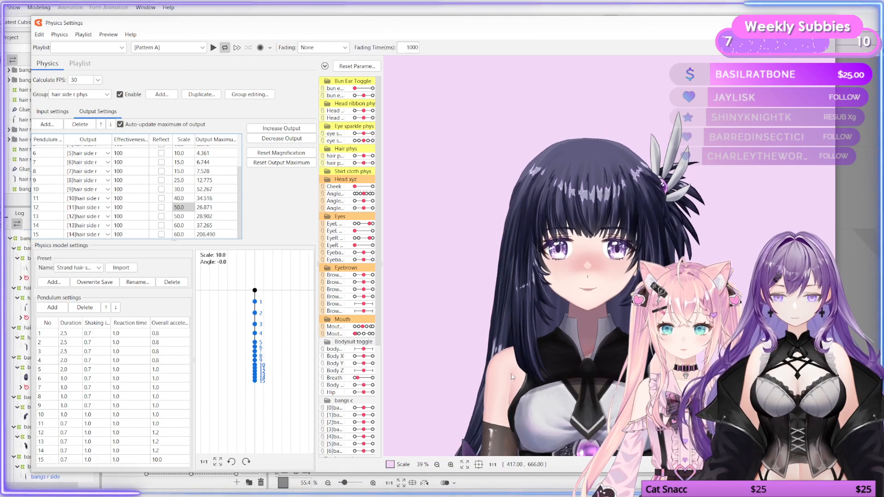
Step: Swing the model preview repeatedly, including close up, to examine the hair side r strand's motion
{"action": "left_click_drag", "start_coordinate": [524, 338], "coordinate": [571, 412]}
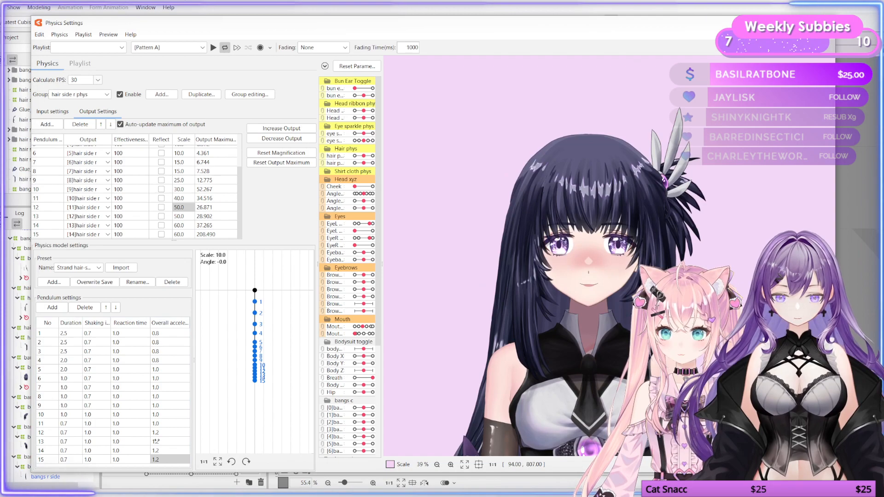
{"action": "left_click_drag", "start_coordinate": [579, 399], "coordinate": [413, 347]}
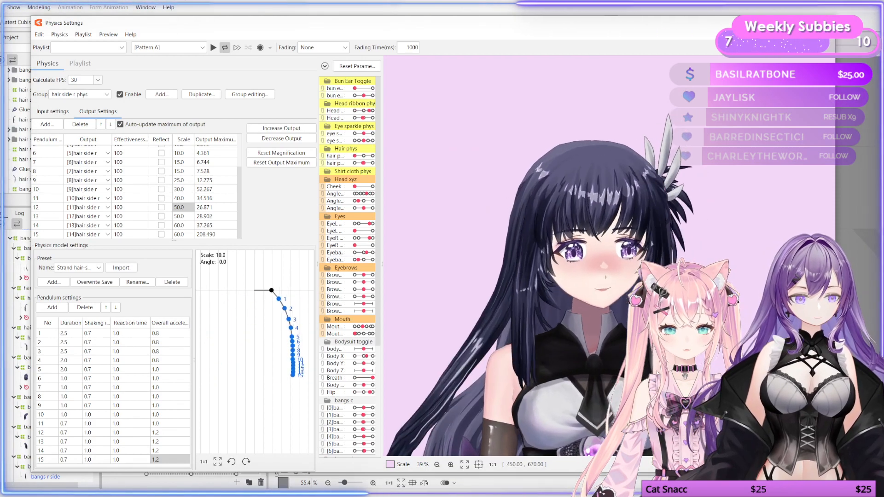
{"action": "left_click_drag", "start_coordinate": [595, 371], "coordinate": [564, 396]}
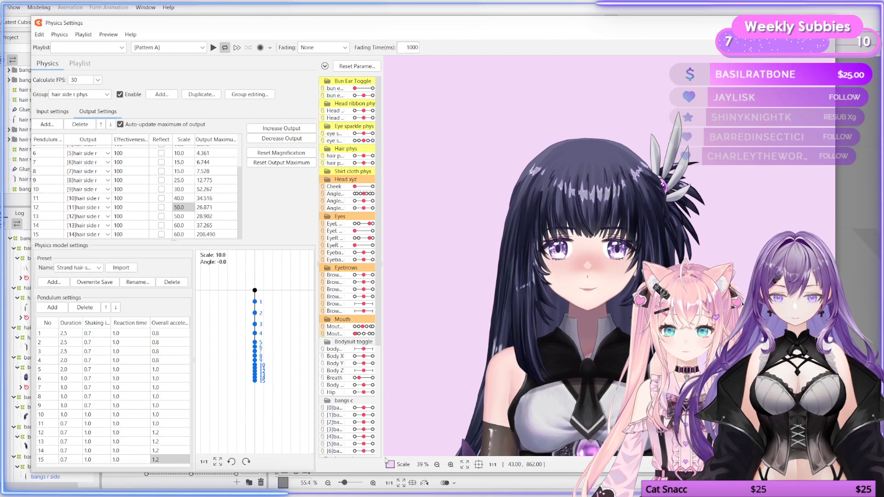
{"action": "left_click_drag", "start_coordinate": [564, 380], "coordinate": [493, 396]}
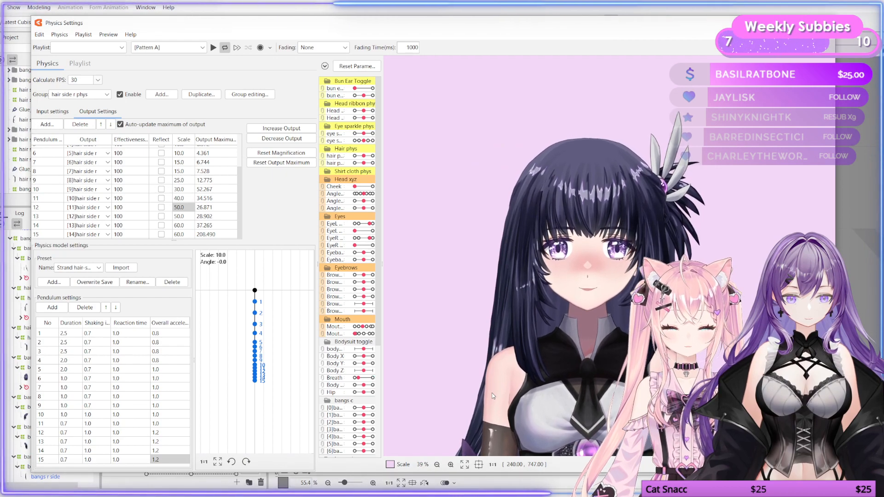
{"action": "left_click_drag", "start_coordinate": [590, 364], "coordinate": [542, 350]}
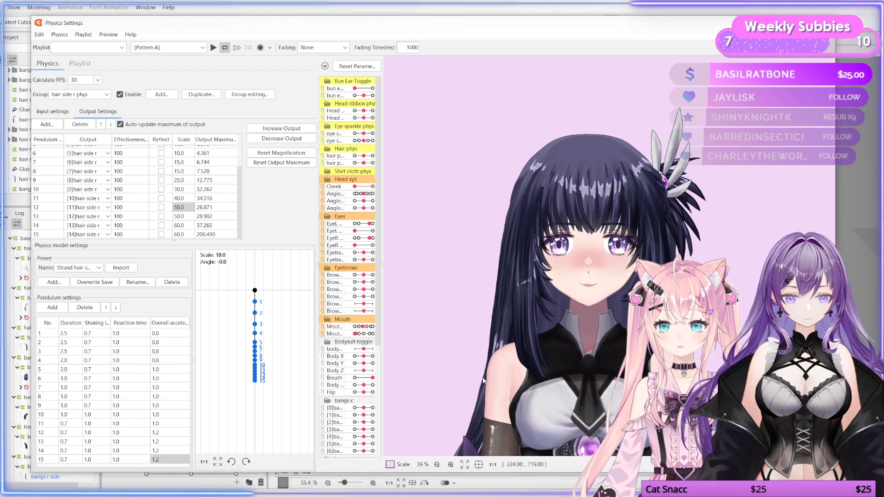
{"action": "scroll", "coordinate": [237, 205], "scroll_direction": "up", "scroll_amount": 2}
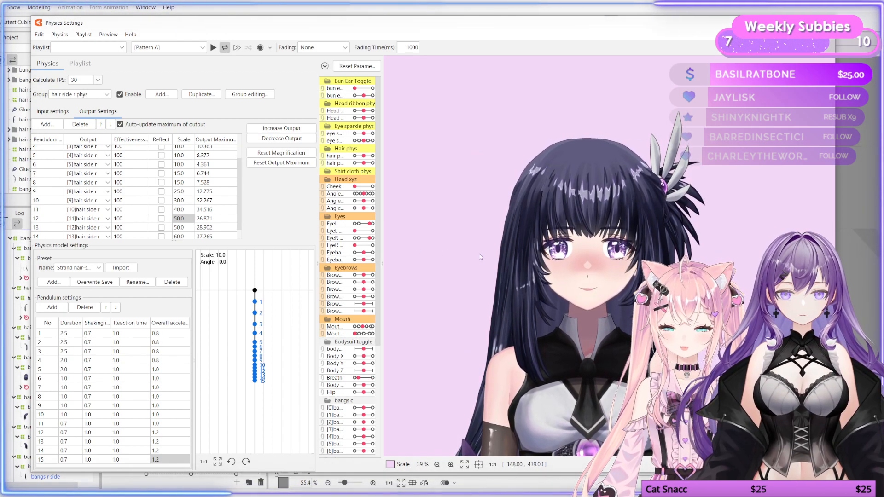
{"action": "left_click_drag", "start_coordinate": [480, 256], "coordinate": [507, 267]}
{"action": "scroll", "coordinate": [574, 183], "scroll_direction": "up", "scroll_amount": 4}
{"action": "scroll", "coordinate": [574, 181], "scroll_direction": "up", "scroll_amount": 3}
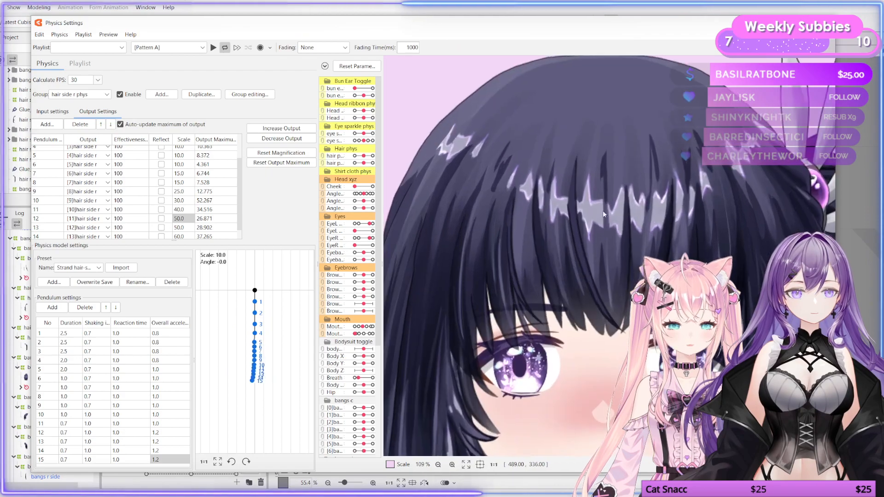
{"action": "left_click_drag", "start_coordinate": [555, 238], "coordinate": [505, 243]}
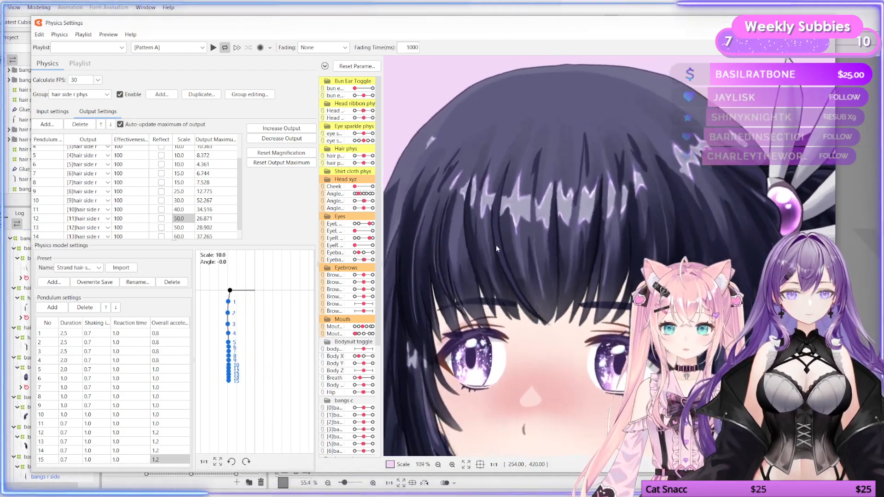
{"action": "scroll", "coordinate": [579, 283], "scroll_direction": "down", "scroll_amount": 3}
{"action": "scroll", "coordinate": [580, 284], "scroll_direction": "down", "scroll_amount": 2}
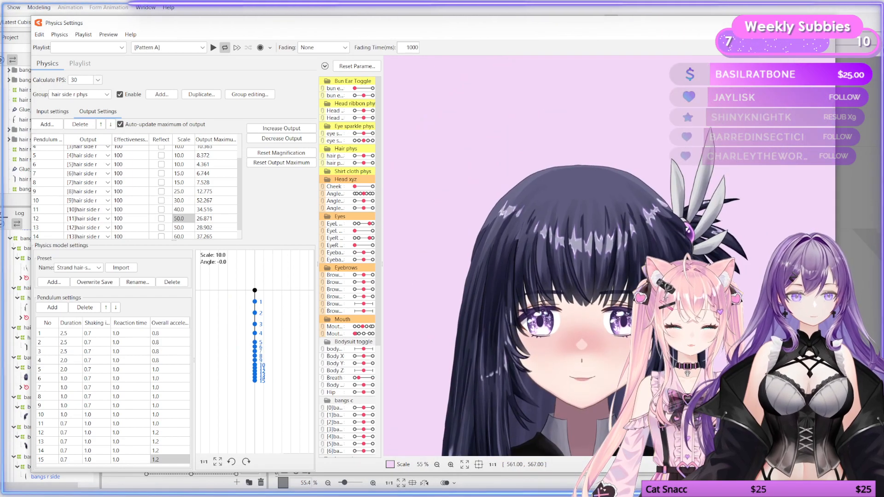
{"action": "left_click_drag", "start_coordinate": [610, 299], "coordinate": [557, 320]}
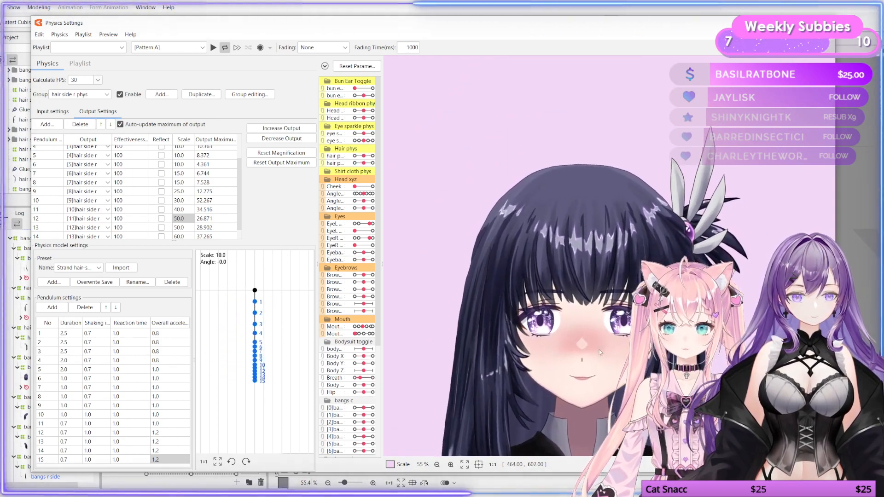